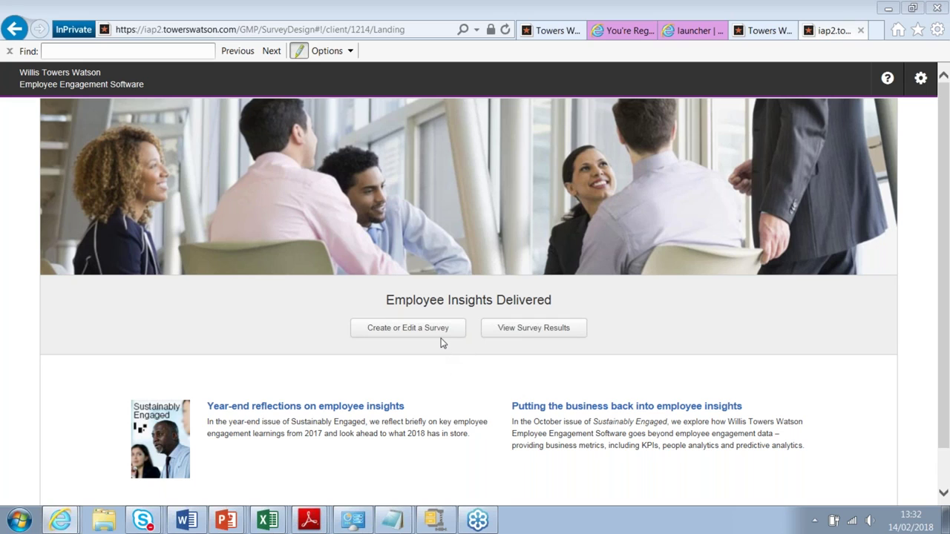
Create a survey named "Test - " plus the creator's first name, with each participant getting their own link
left_click(438, 334)
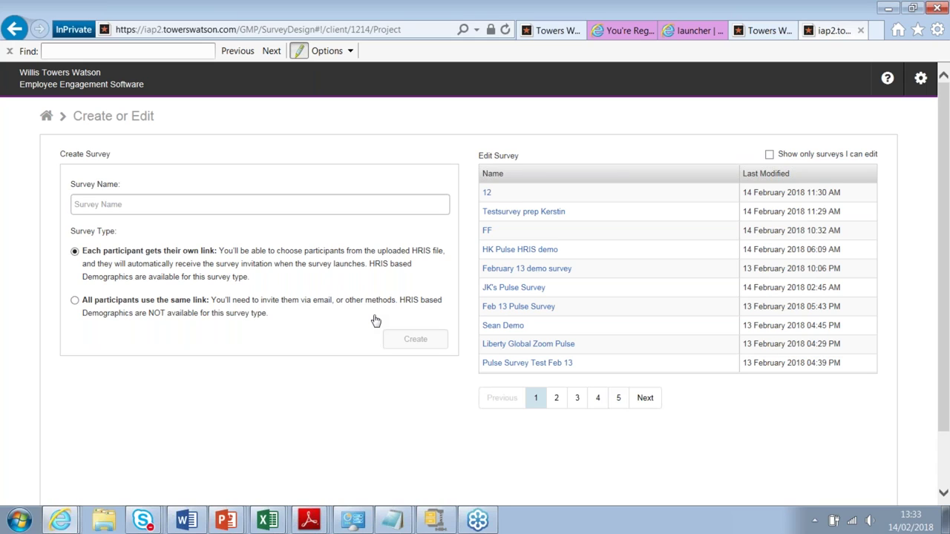
left_click(213, 202)
type("Test")
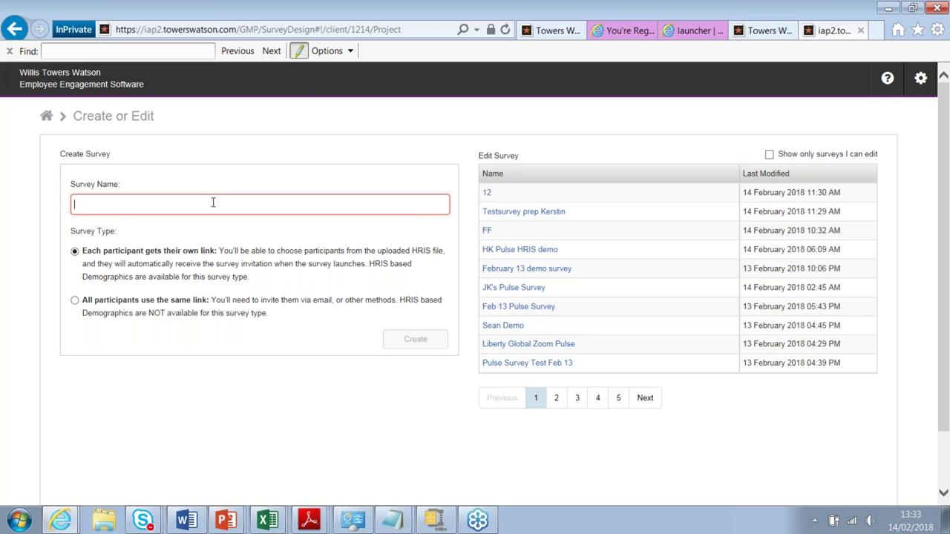
type(" - Matthew")
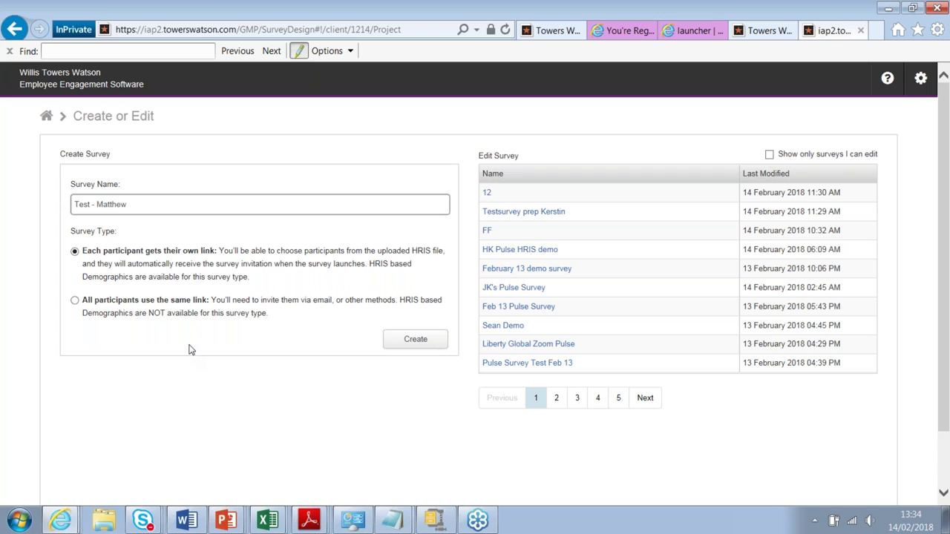
left_click(415, 347)
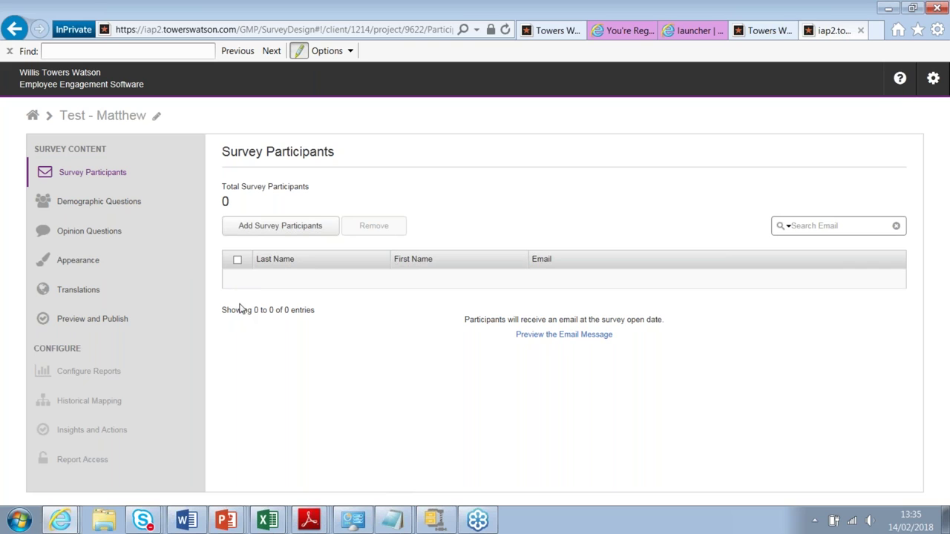
Add the first four employees in the employee list as survey participants
left_click(275, 232)
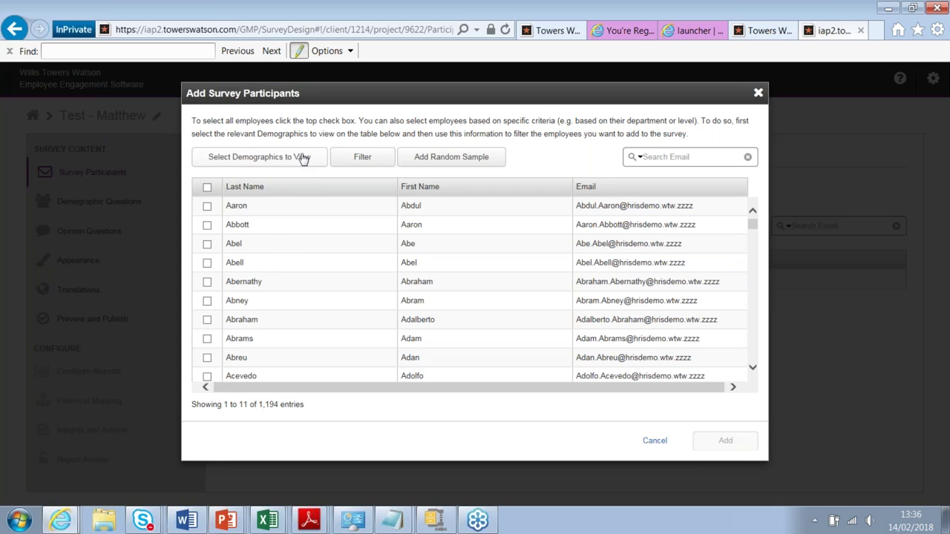
left_click(208, 205)
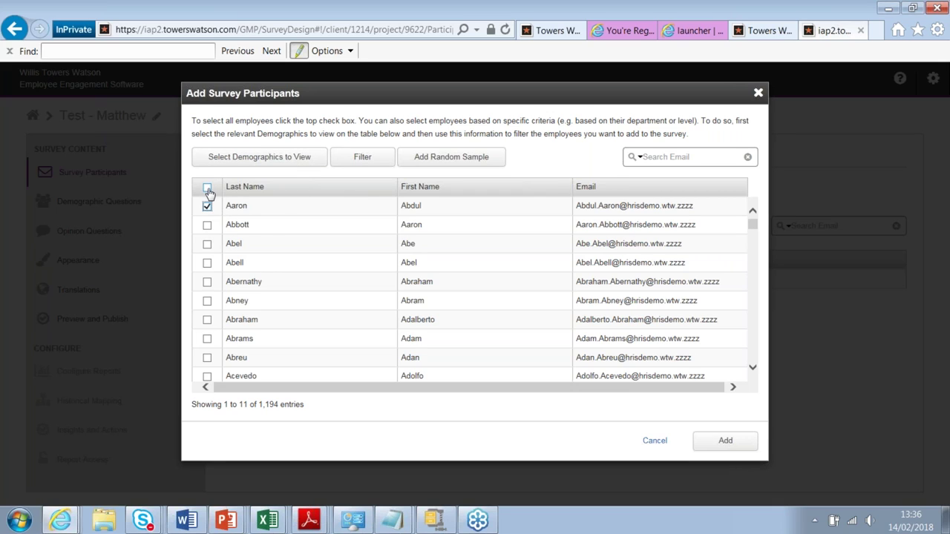
left_click(208, 225)
left_click(207, 245)
left_click(207, 263)
left_click(724, 444)
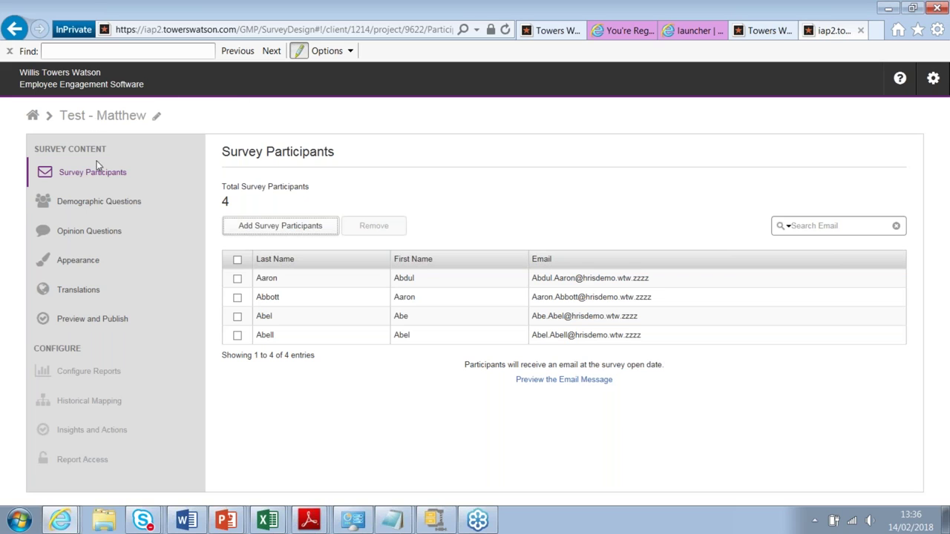
Add the Hierarchy and Country demographics from HRIS to the survey's demographic questions
left_click(98, 210)
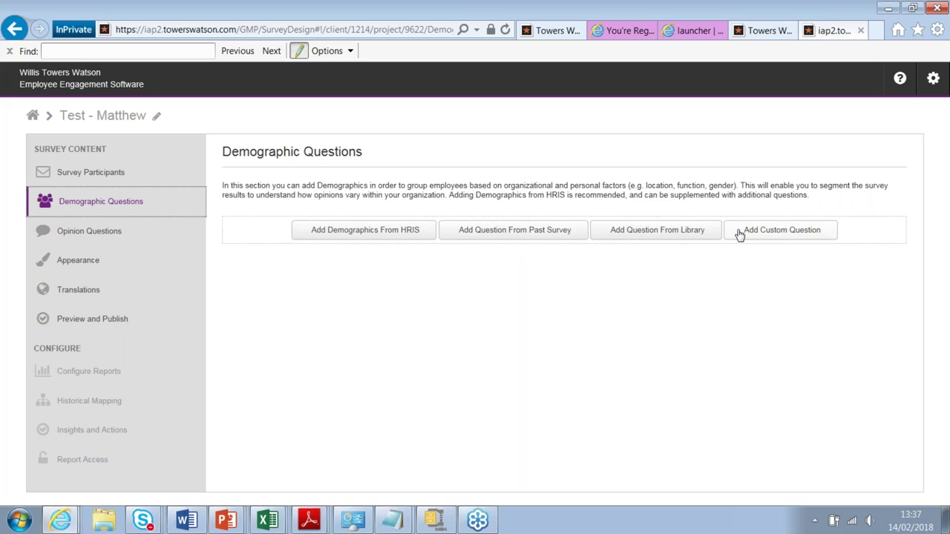
left_click(394, 229)
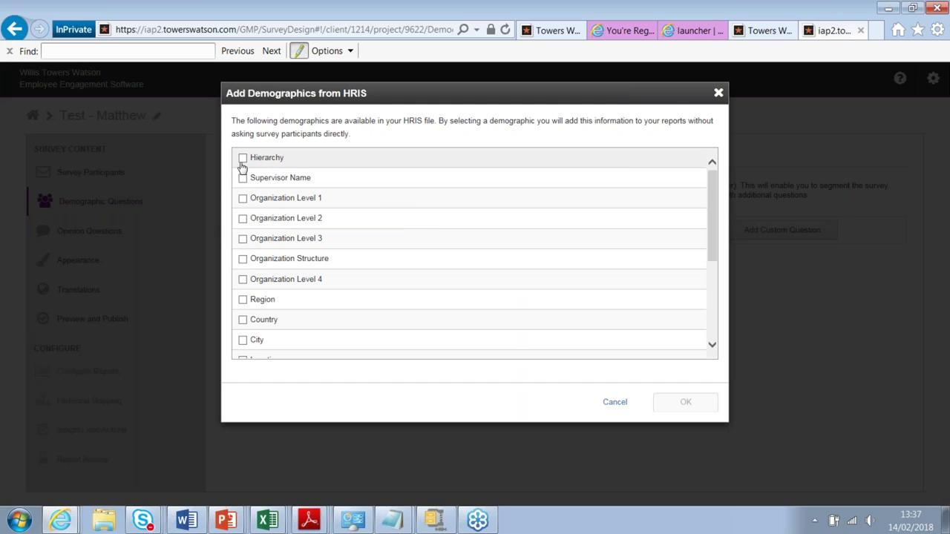
left_click(243, 158)
left_click(243, 320)
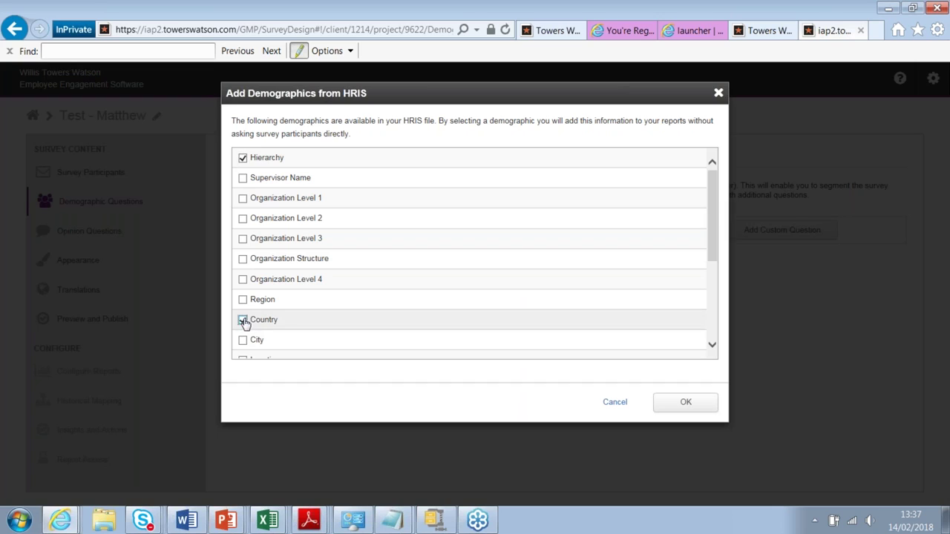
left_click(683, 405)
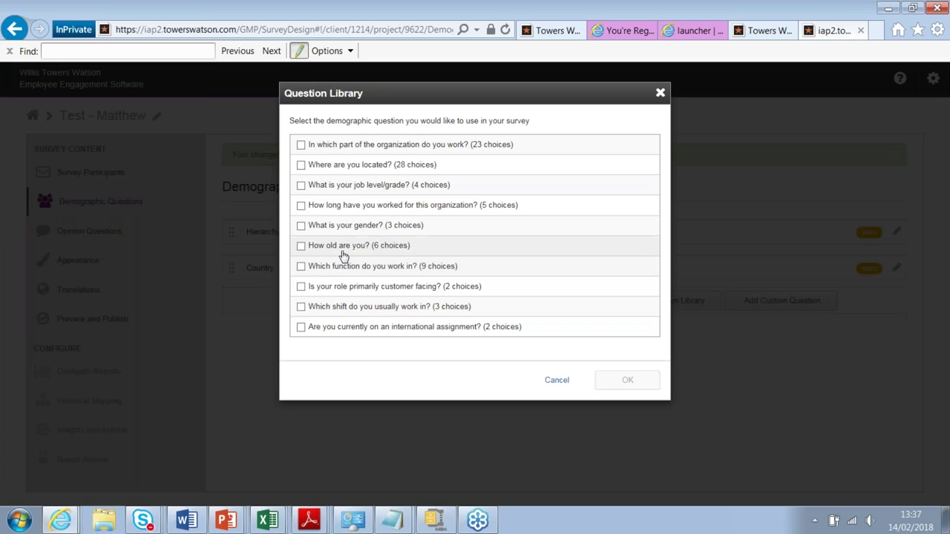
Add the library demographic questions "How old are you?" and "Which function do you work in?"
left_click(346, 251)
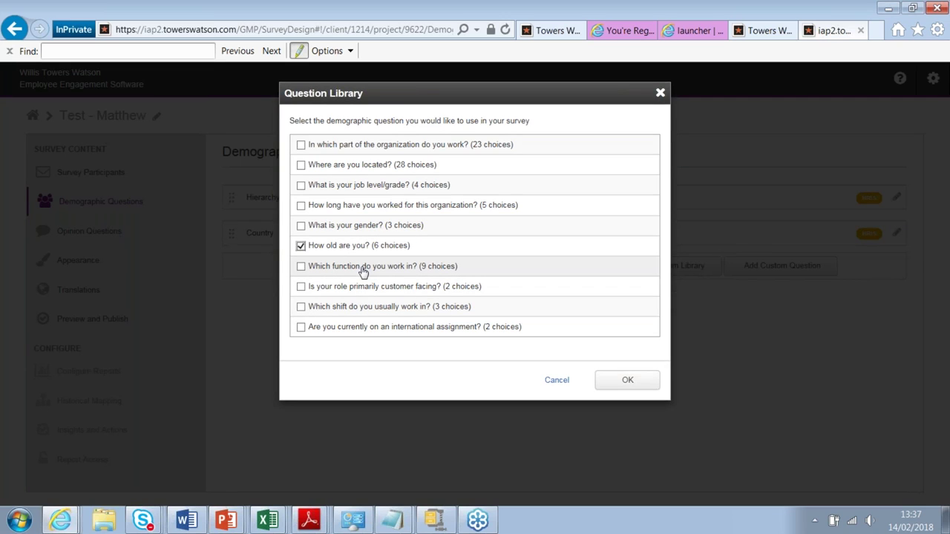
left_click(363, 272)
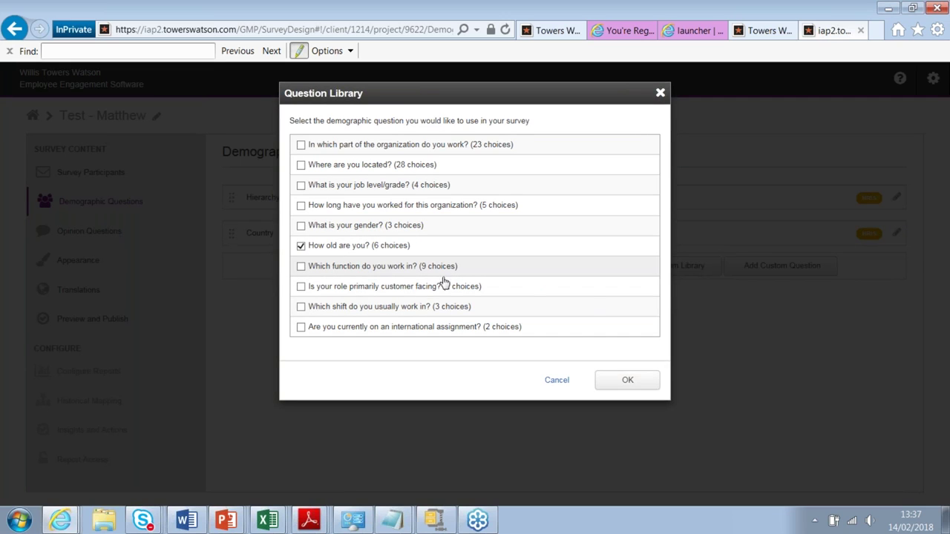
left_click(630, 380)
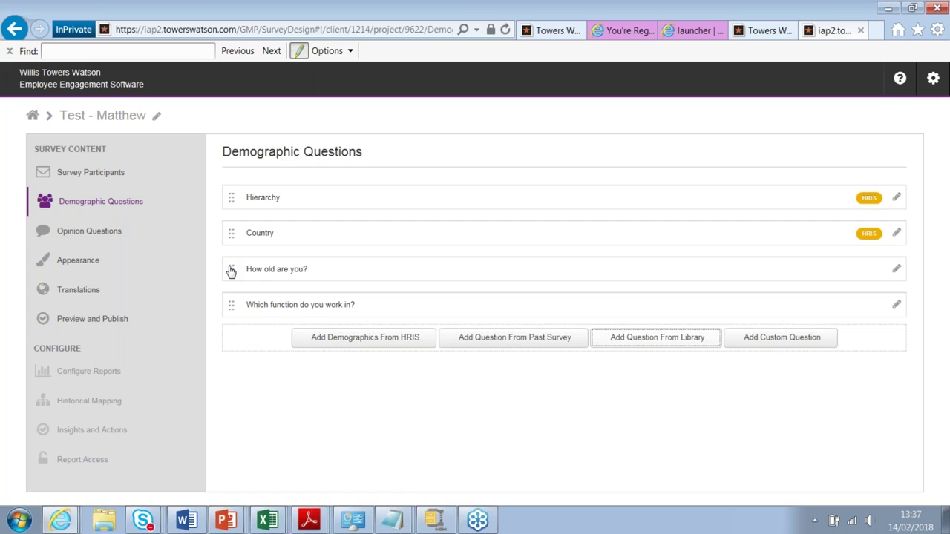
Choose the Engagement survey template as the source for the opinion questions
left_click(141, 243)
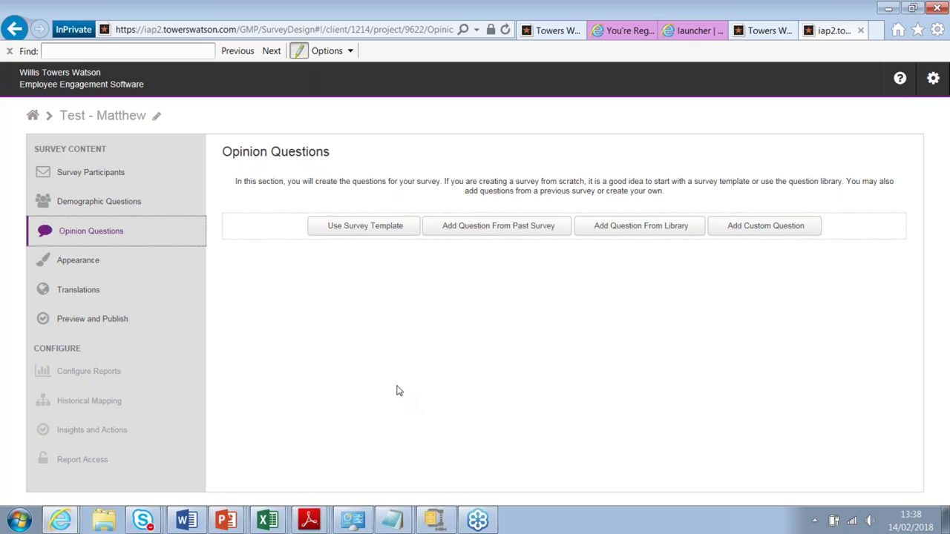
left_click(390, 234)
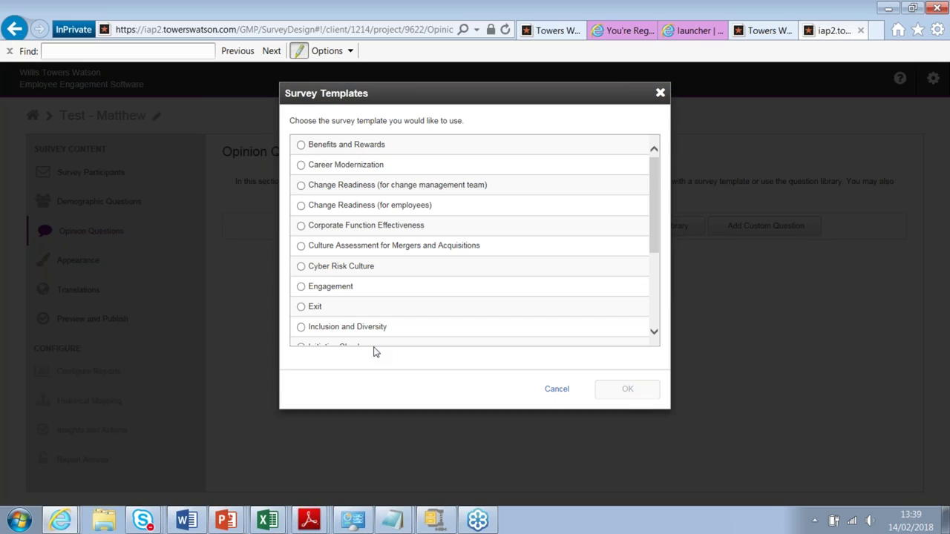
left_click(329, 290)
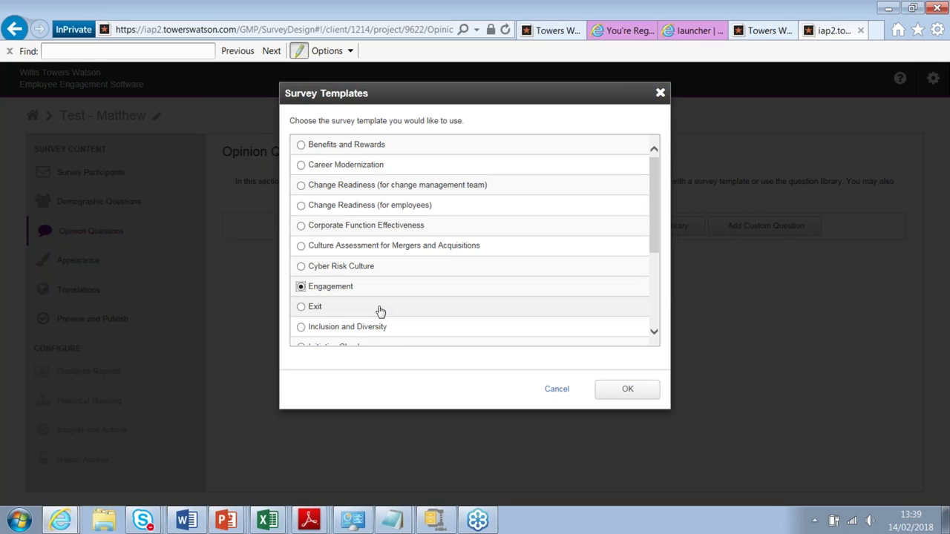
left_click(632, 395)
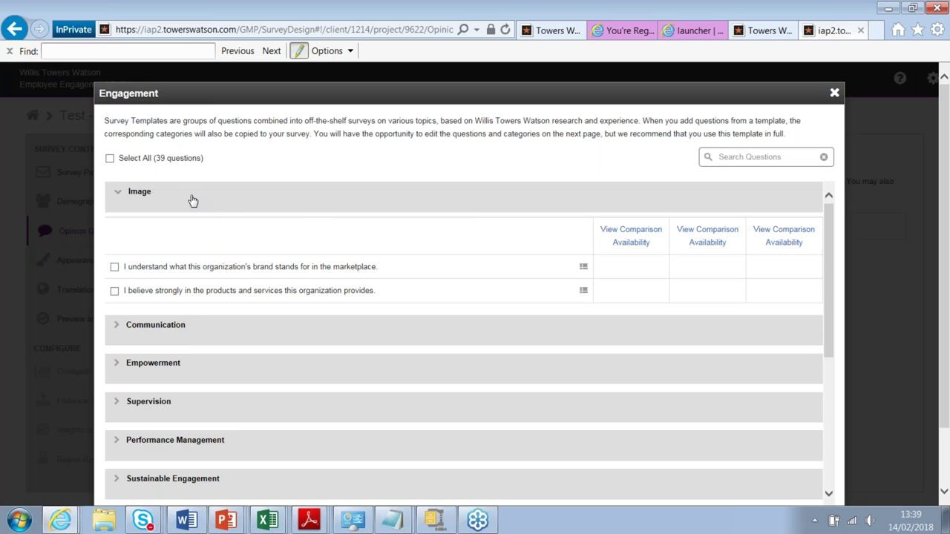
Review the Image and Communication categories, and add all of the Engagement template's questions to the survey
left_click(190, 201)
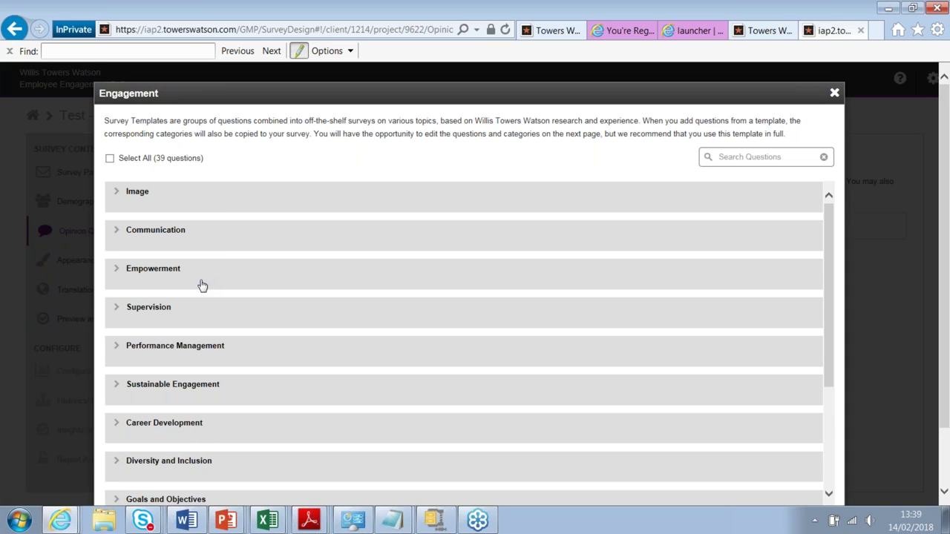
left_click(196, 202)
left_click(215, 335)
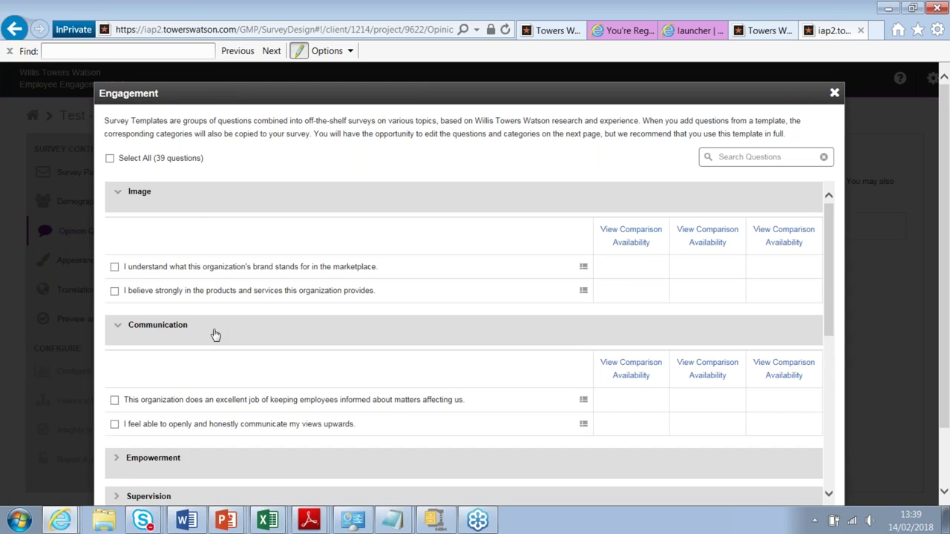
left_click(211, 331)
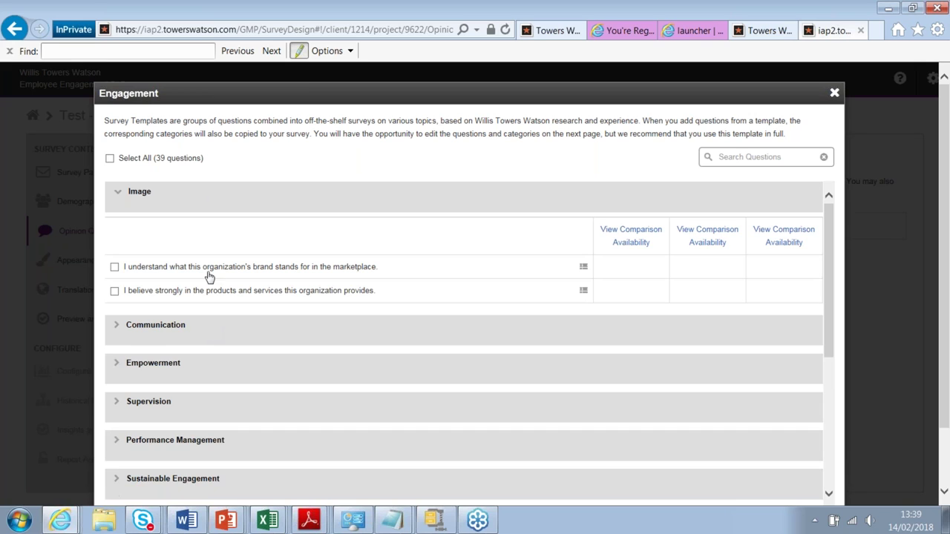
left_click(203, 199)
left_click(145, 161)
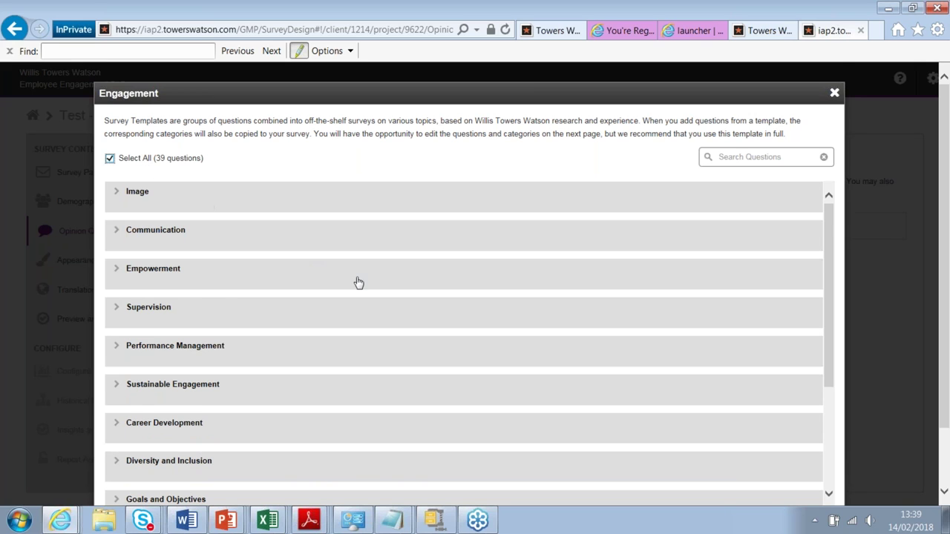
scroll(572, 378, "down", 1)
scroll(572, 377, "down", 3)
left_click(801, 468)
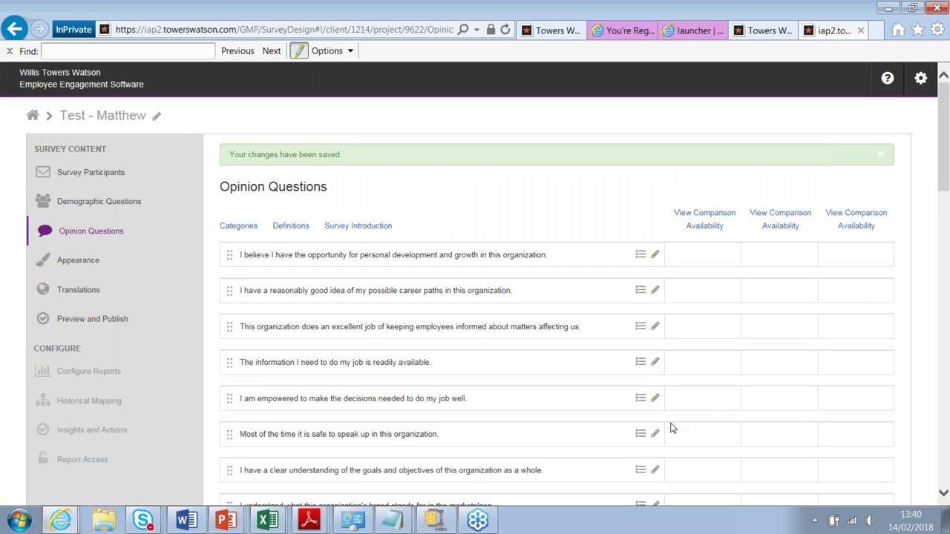
Add a custom open-ended opinion question reading "What are the great things about this organisation?"
scroll(646, 334, "down", 2)
scroll(644, 326, "down", 10)
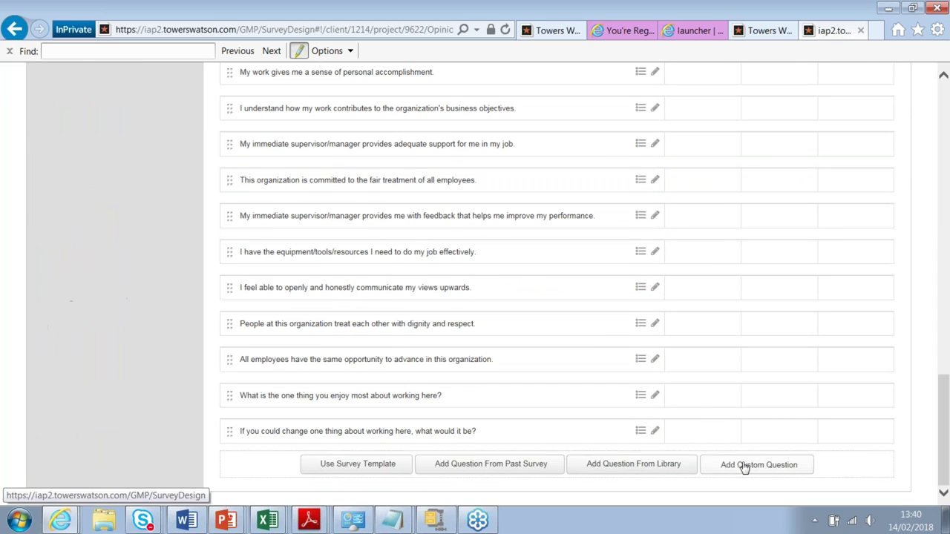
left_click(744, 465)
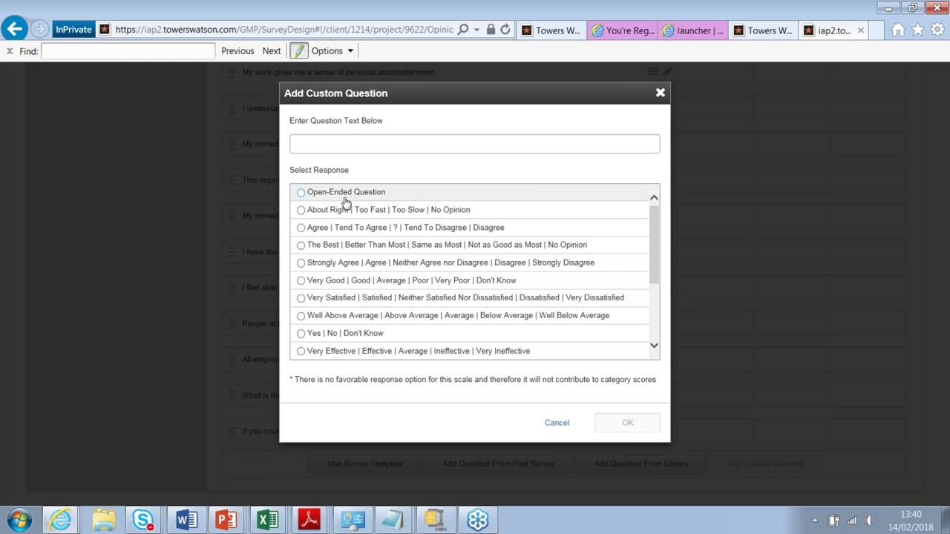
left_click(345, 200)
left_click(369, 141)
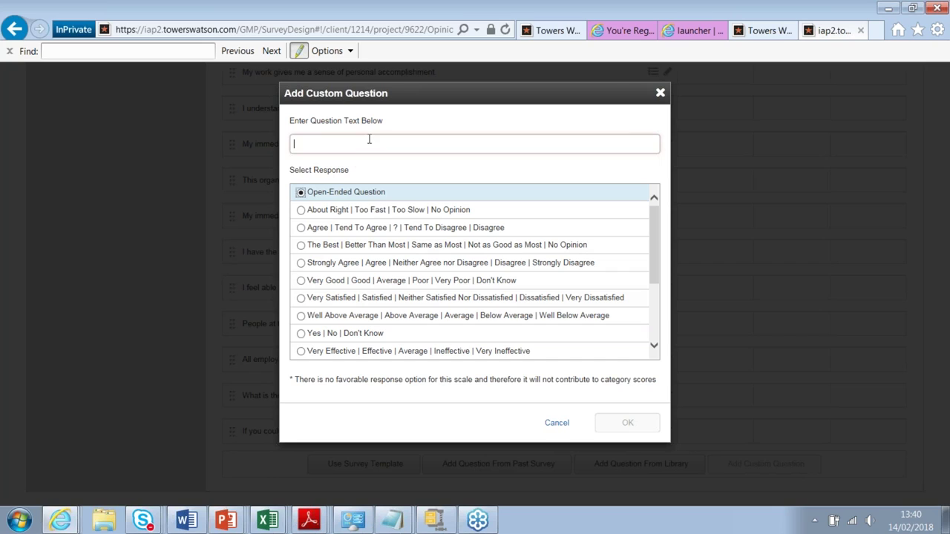
type("W")
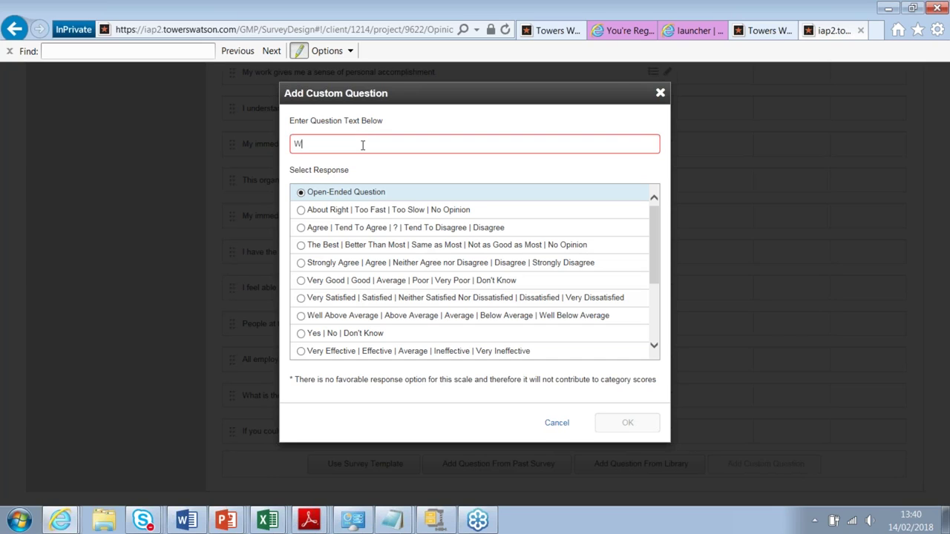
type("hat are the ")
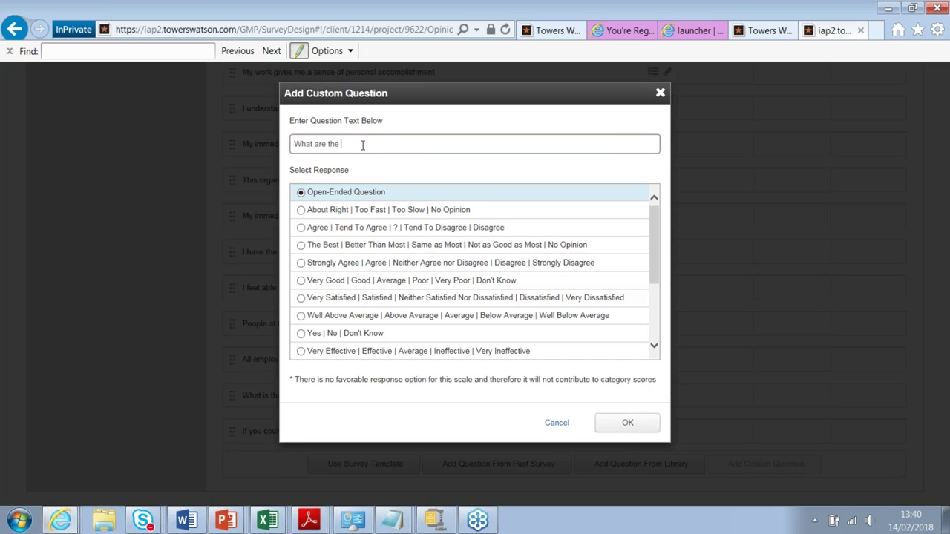
type("great things about this arganisation?")
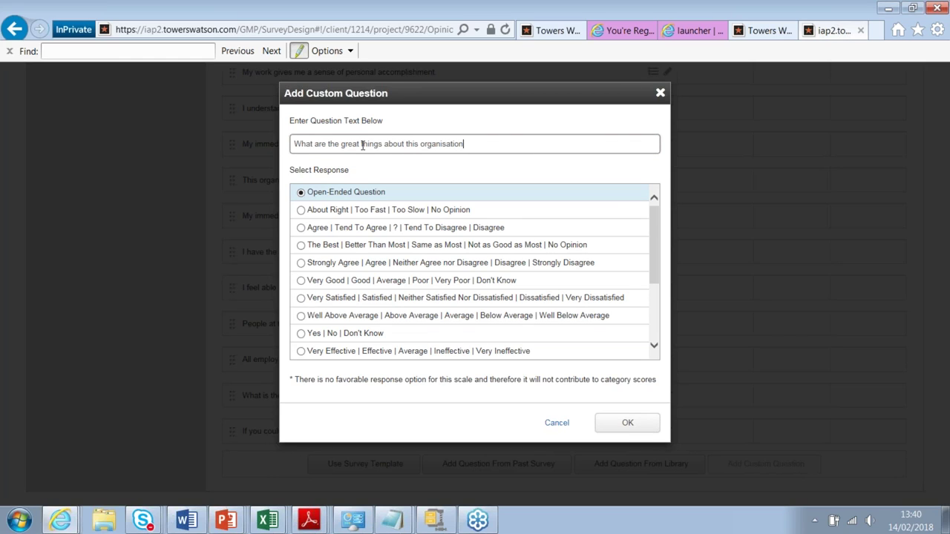
left_click(642, 432)
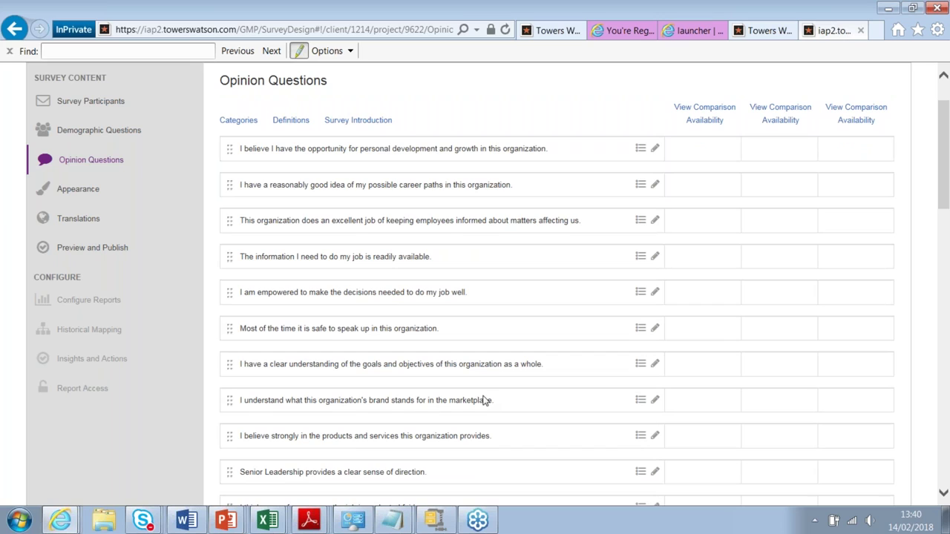
Show comparison availability for the opinion questions against the South Africa Norm in the first comparison column
left_click(705, 120)
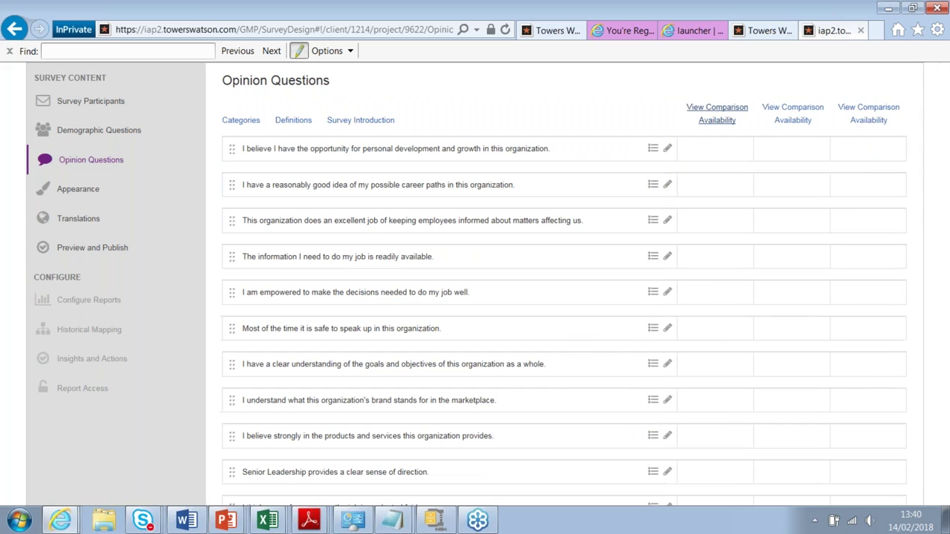
left_click(320, 160)
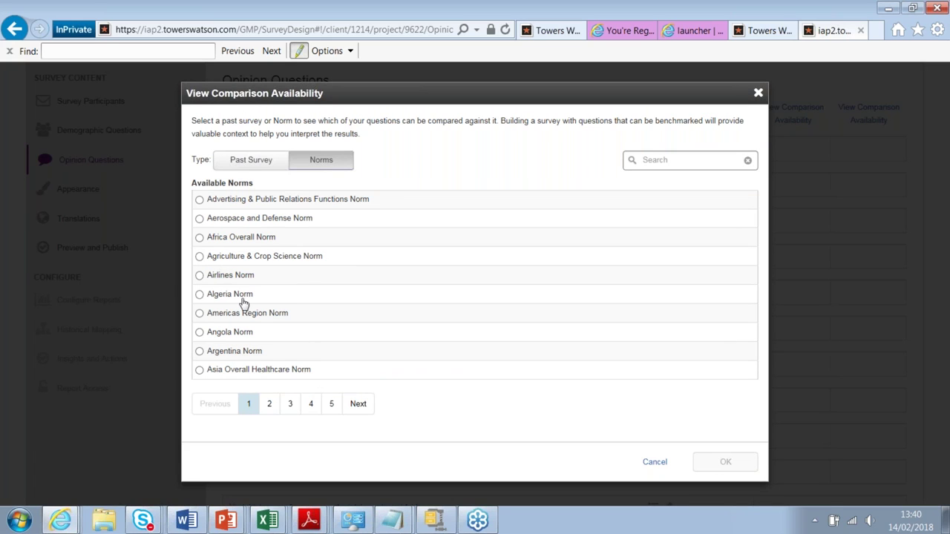
left_click(712, 155)
type("south afric")
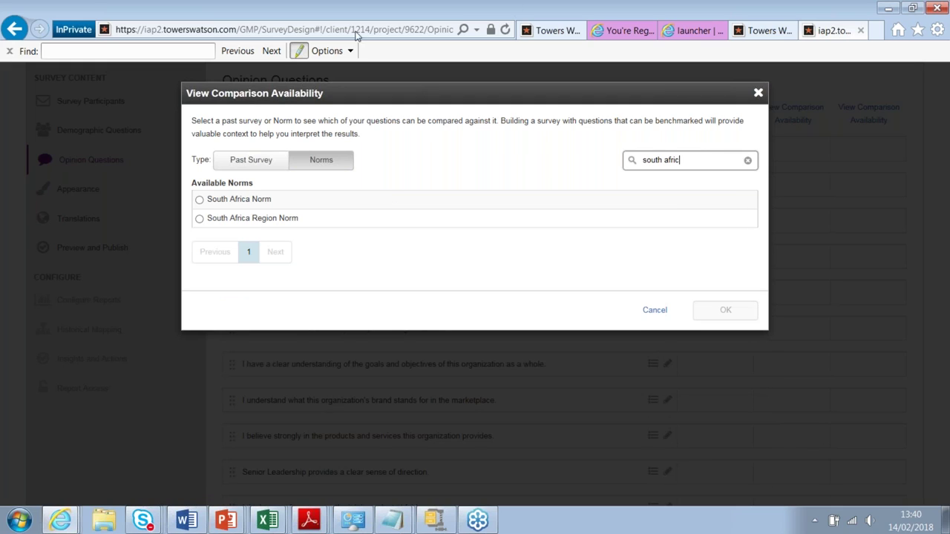
left_click(226, 201)
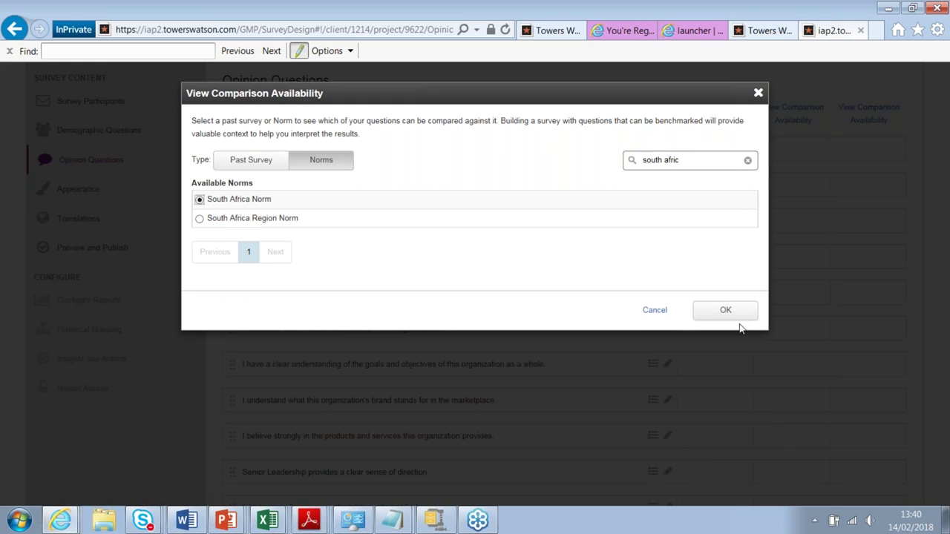
left_click(720, 310)
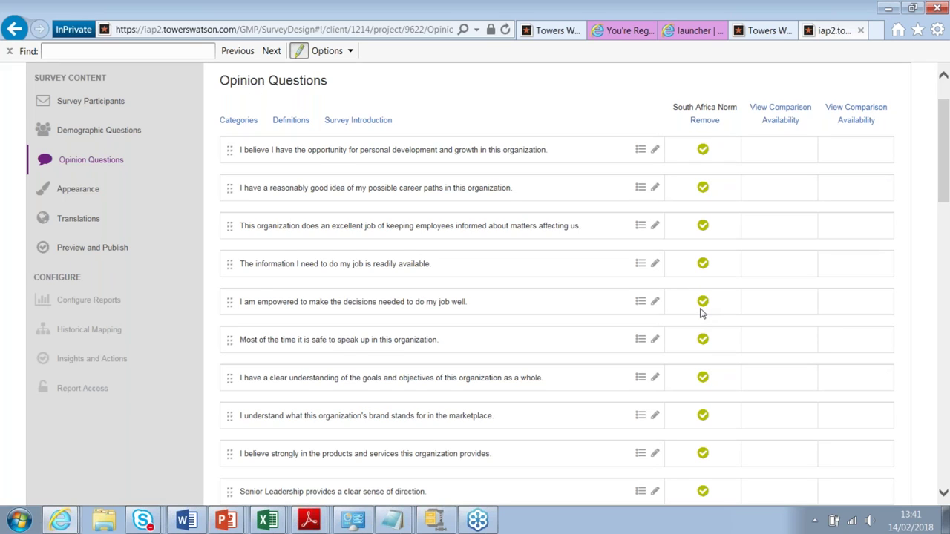
Examine which opinion questions have comparisons available in the South Africa Norm
scroll(702, 312, "down", 20)
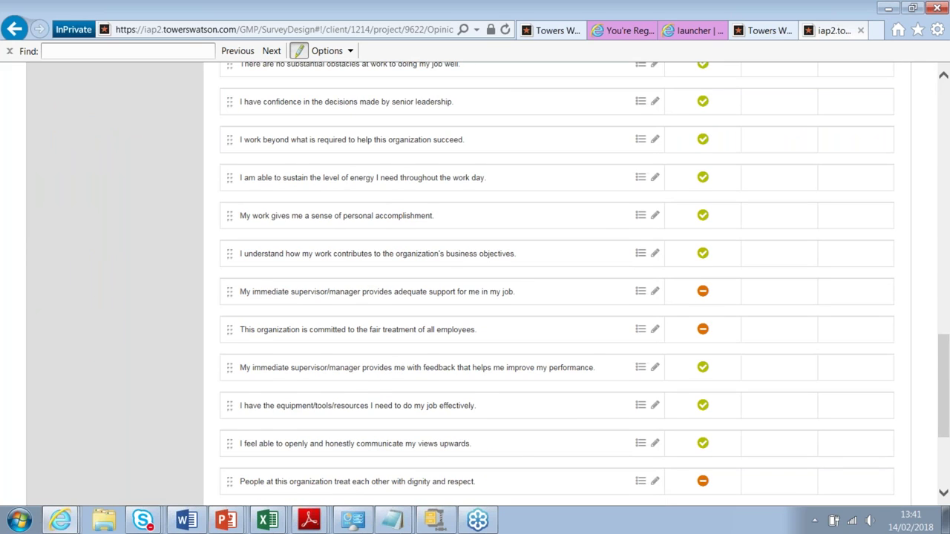
scroll(699, 313, "up", 5)
scroll(693, 316, "up", 10)
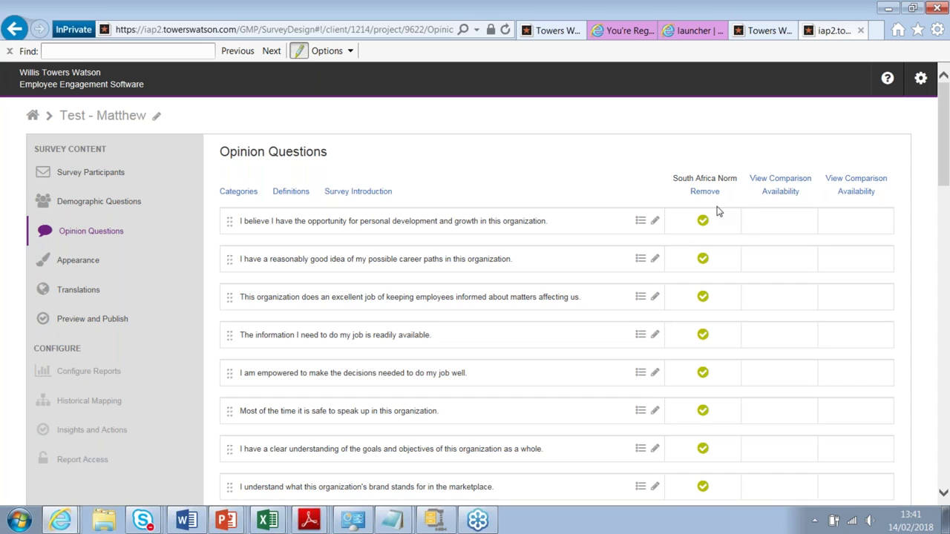
View the survey's Appearance theme options and its Translations options
left_click(81, 269)
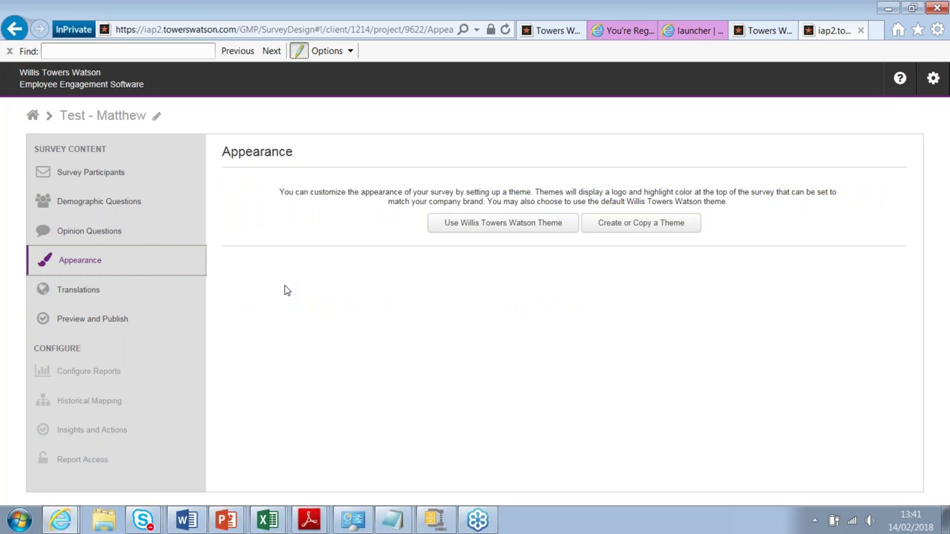
left_click(179, 293)
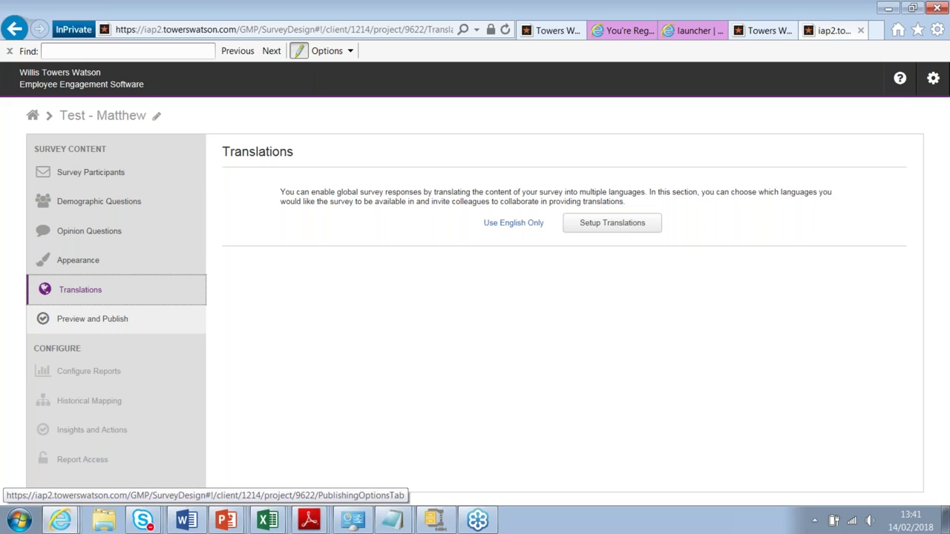
Create a preview of the survey from Preview and Publish, and begin the preview survey
left_click(156, 325)
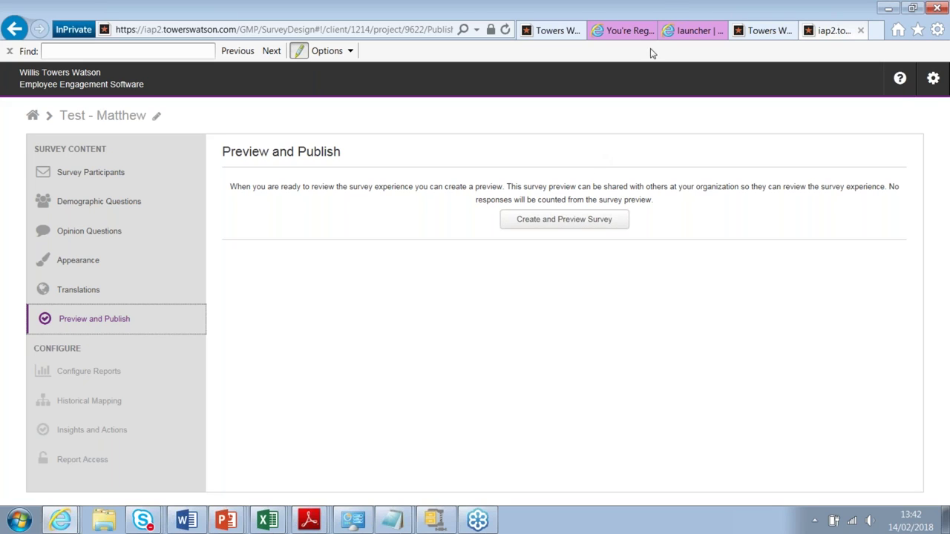
left_click(579, 223)
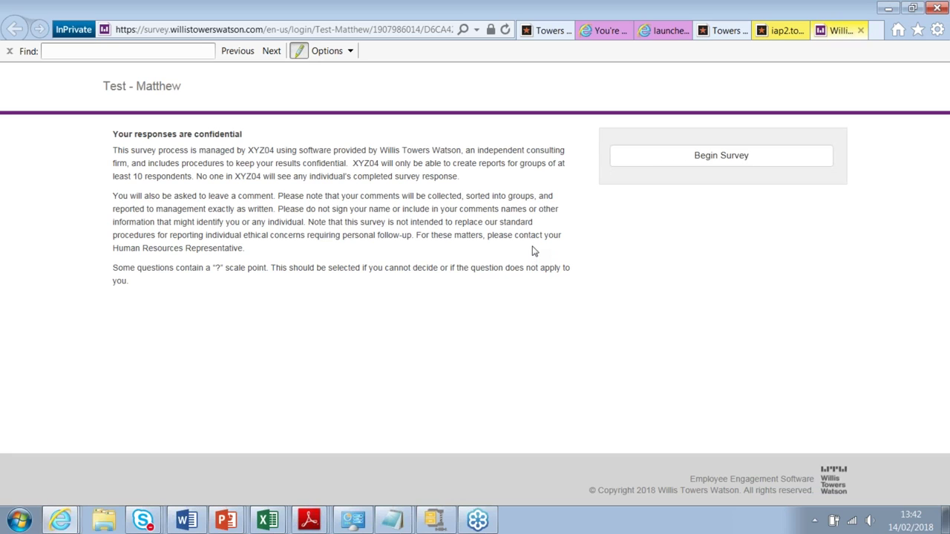
left_click(680, 166)
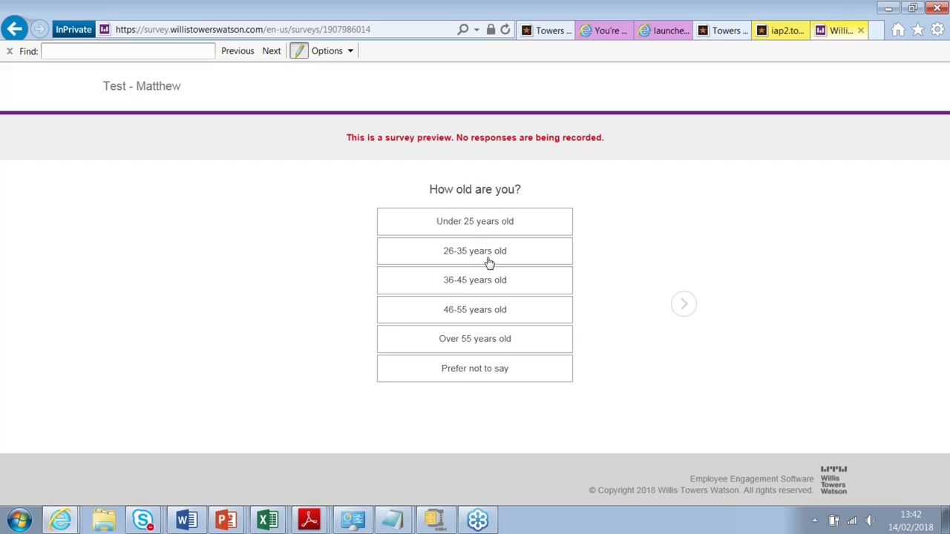
Answer 26-35 years old to the preview's age question, and Agree to the personal development and career paths questions
left_click(486, 259)
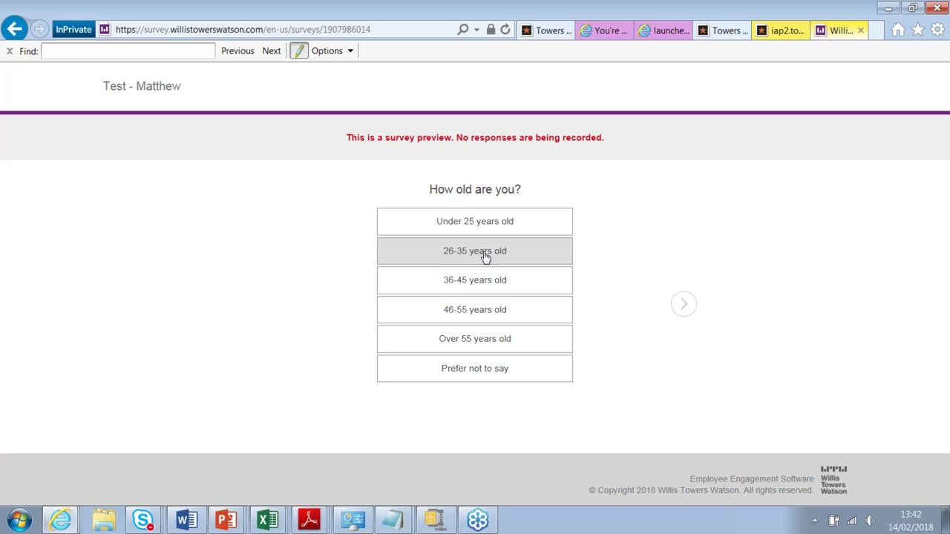
left_click(495, 289)
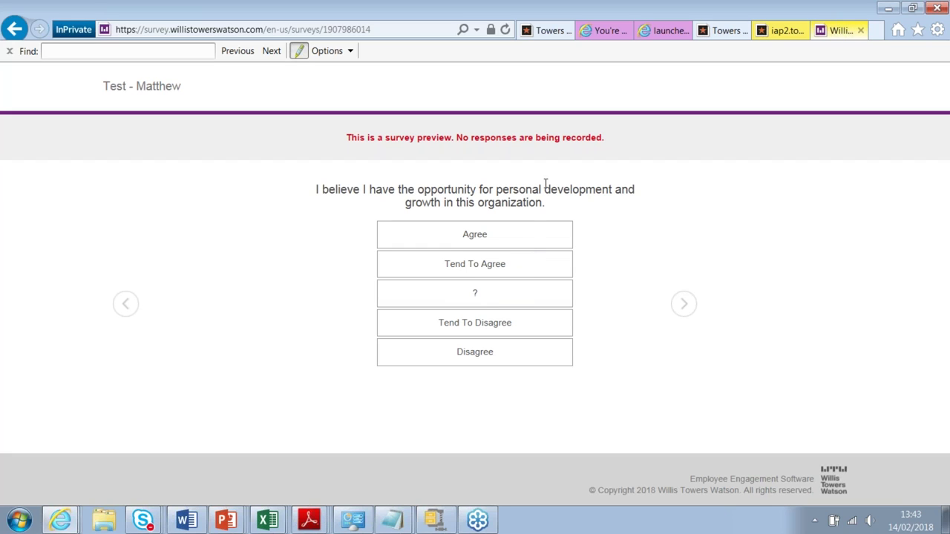
left_click(528, 246)
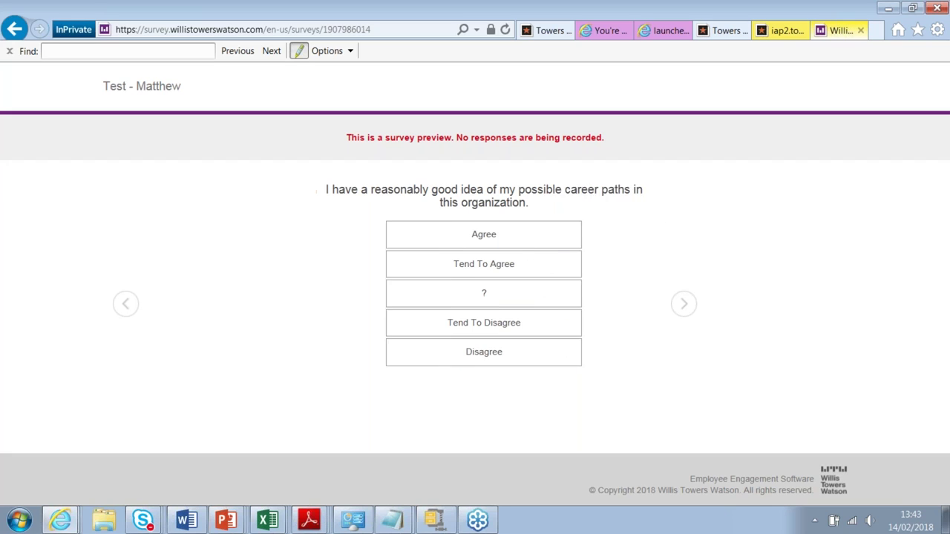
left_click(530, 245)
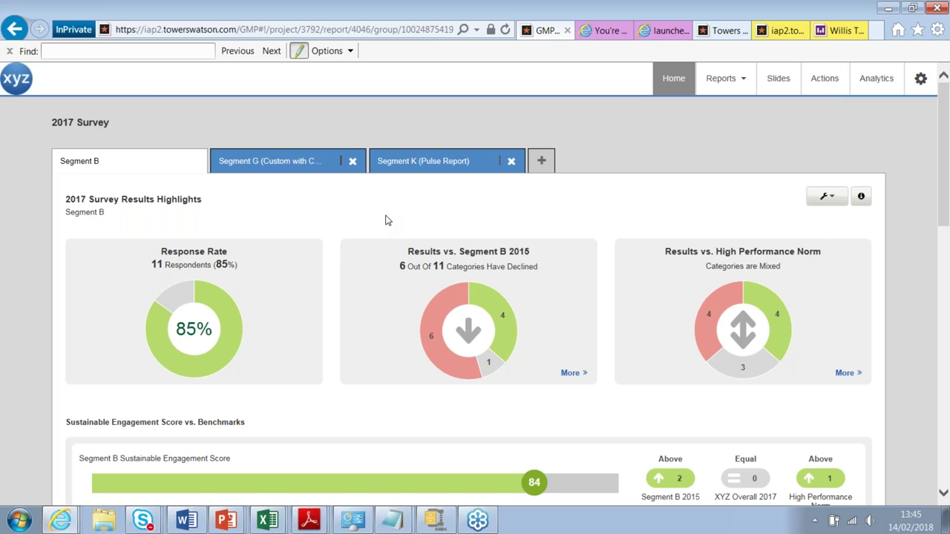
Examine Segment B's 2017 survey results highlights, Sustainable Engagement score, strengths and opportunities
scroll(385, 220, "down", 4)
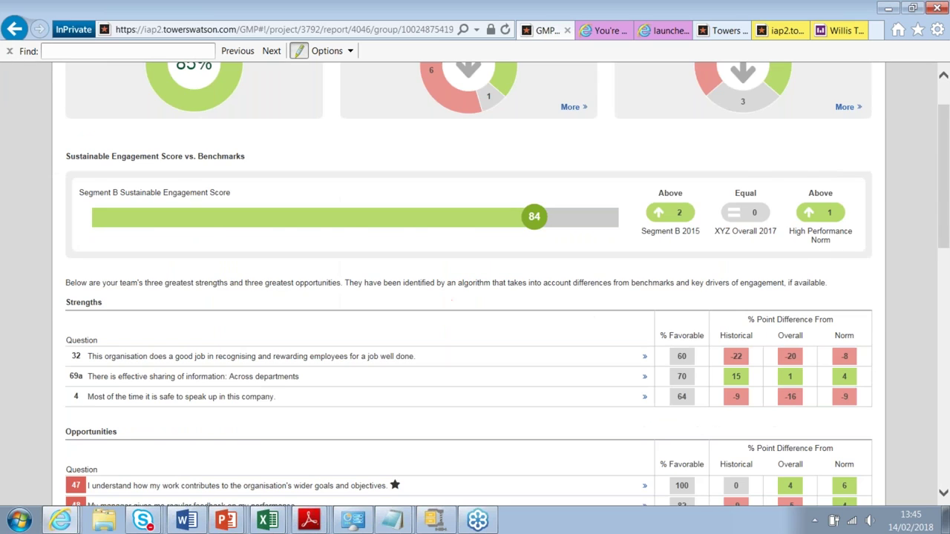
scroll(347, 199, "up", 5)
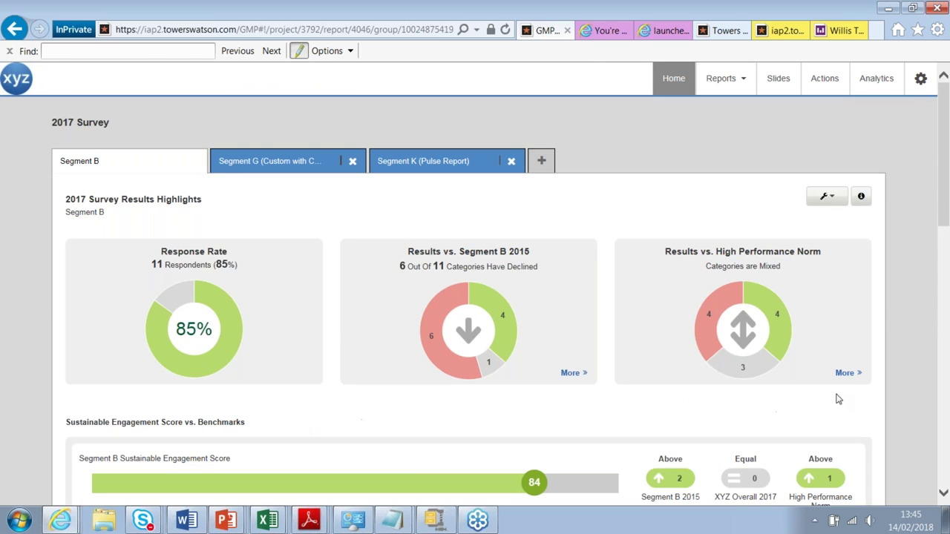
scroll(503, 294, "down", 5)
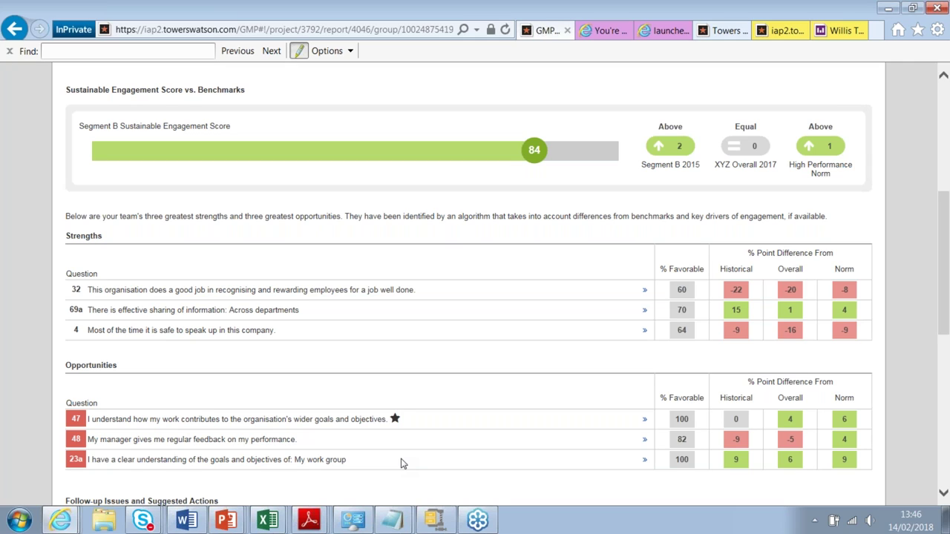
mouse_move(394, 420)
scroll(302, 382, "down", 6)
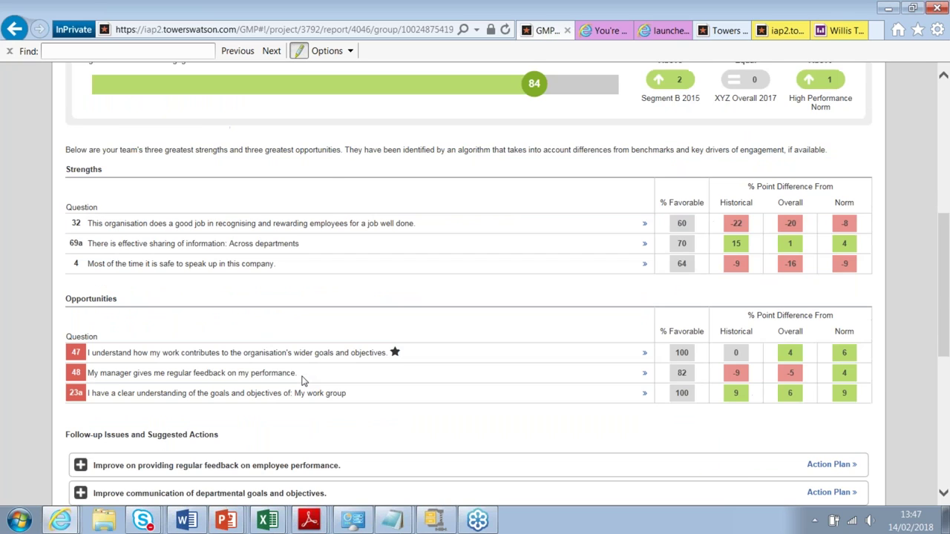
Examine the individual question scores within the Sustainable Engagement category, and collapse the category again
left_click(269, 521)
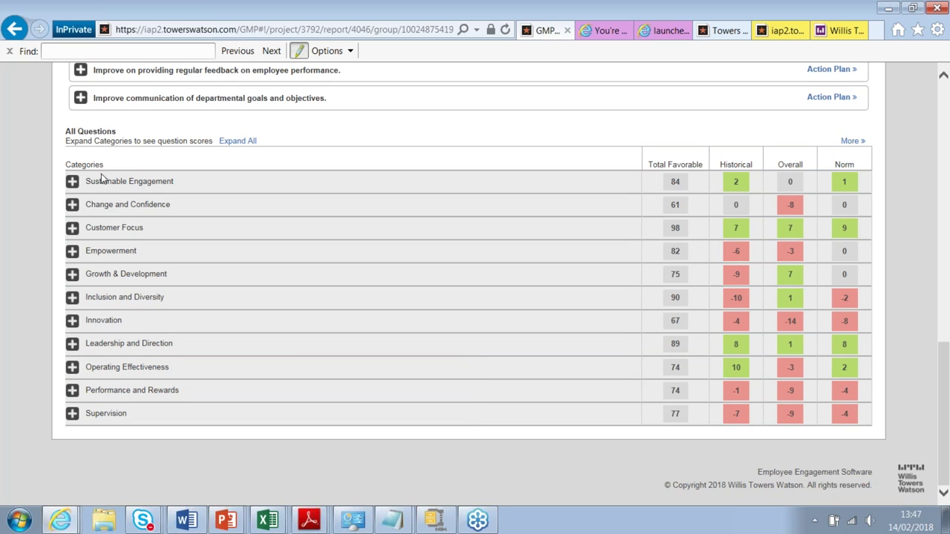
left_click(72, 182)
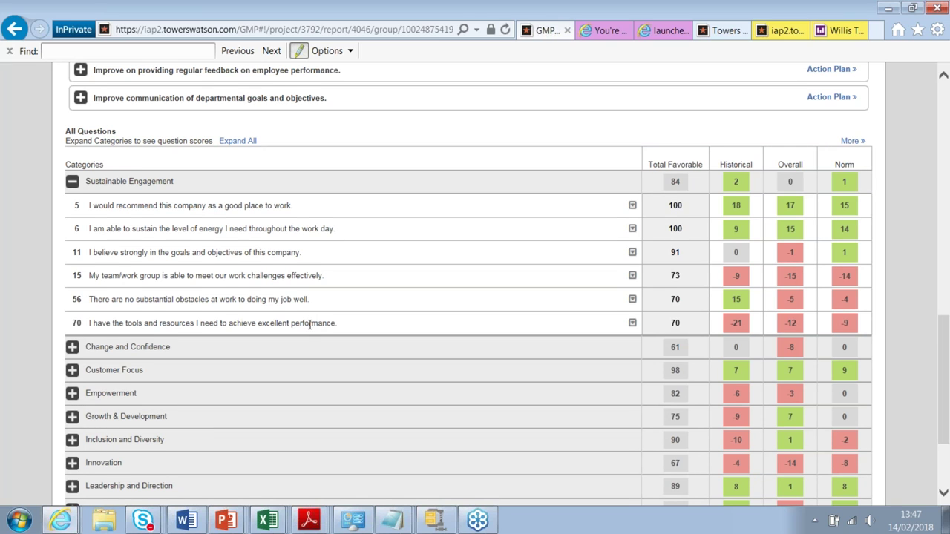
left_click(72, 182)
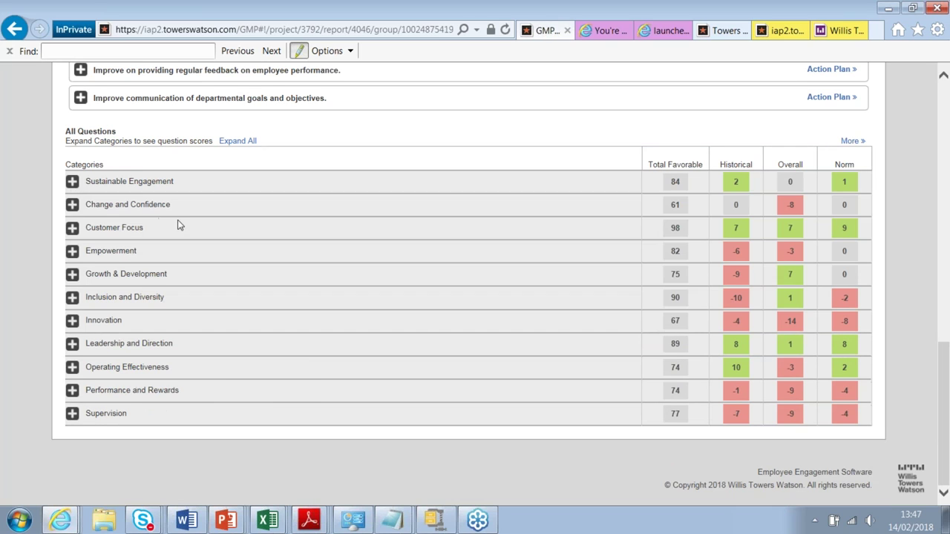
Review the opportunity about regular manager feedback, and show the suggested action for improving feedback on employee performance
scroll(178, 226, "up", 3)
scroll(179, 226, "up", 1)
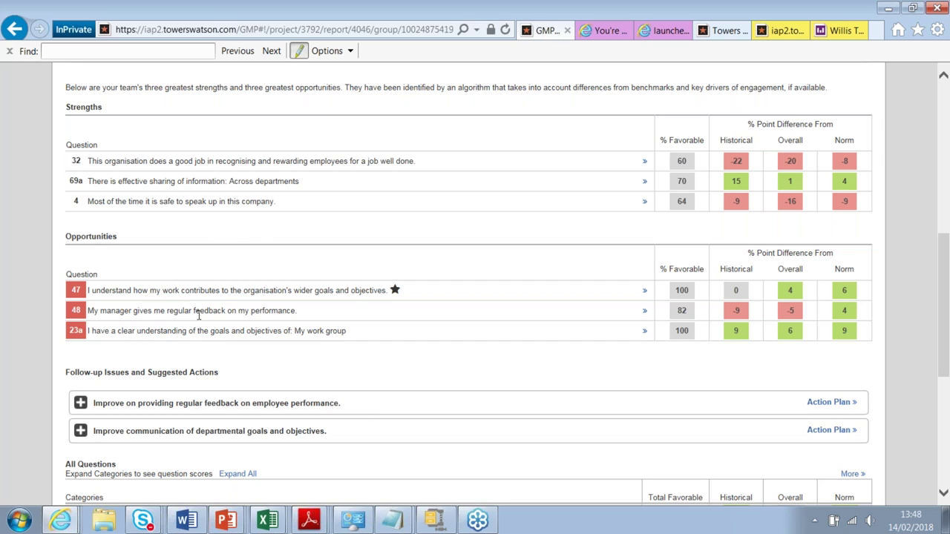
left_click_drag(89, 312, 210, 315)
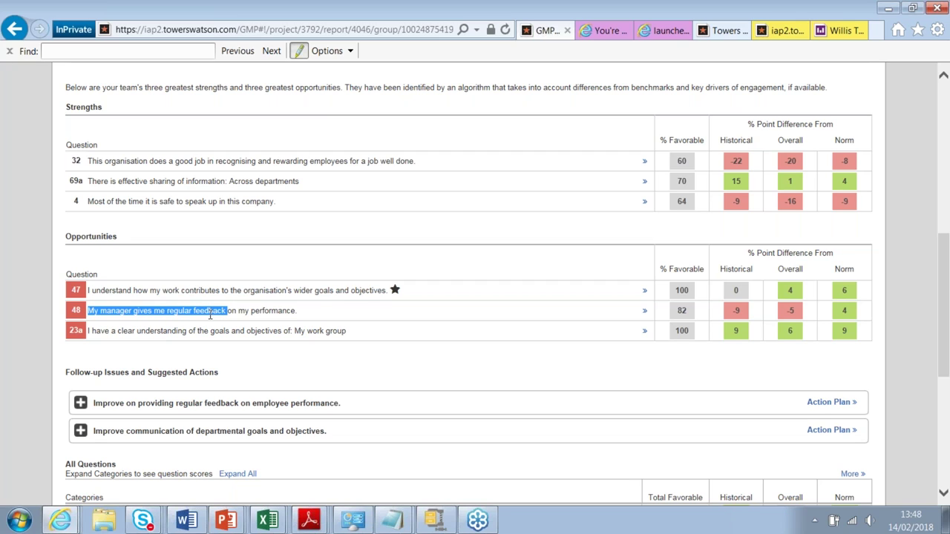
left_click(80, 405)
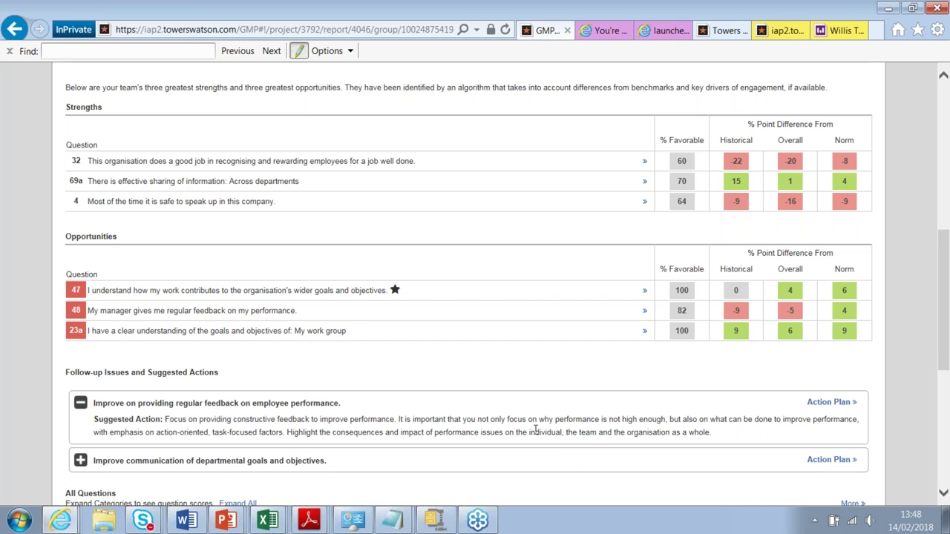
Open online interactive reporting for Segment B, and check which benchmarks are available for the category scores
scroll(534, 429, "up", 5)
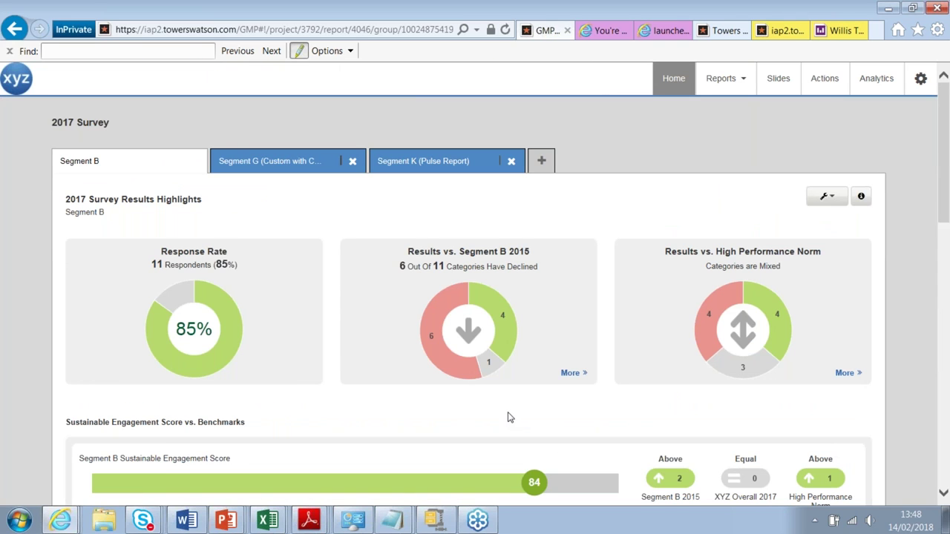
left_click(722, 78)
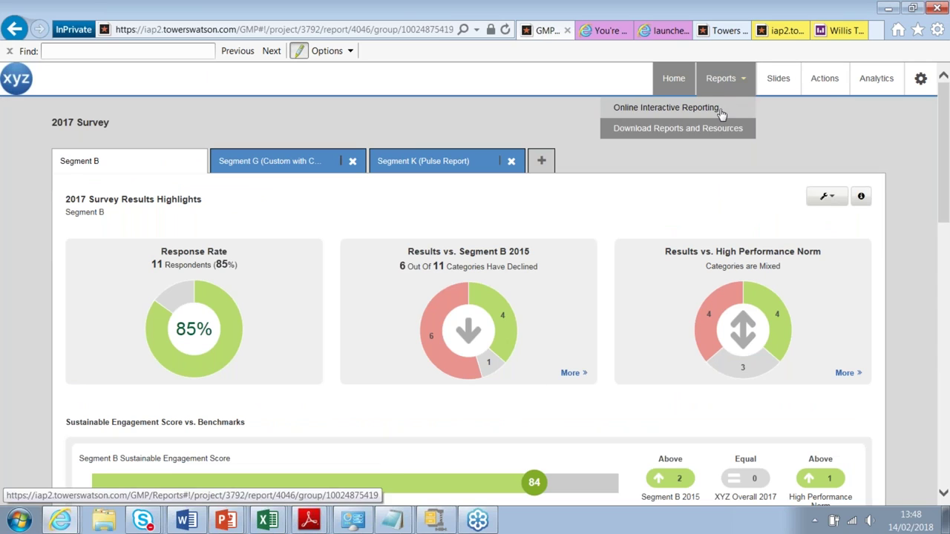
left_click(723, 109)
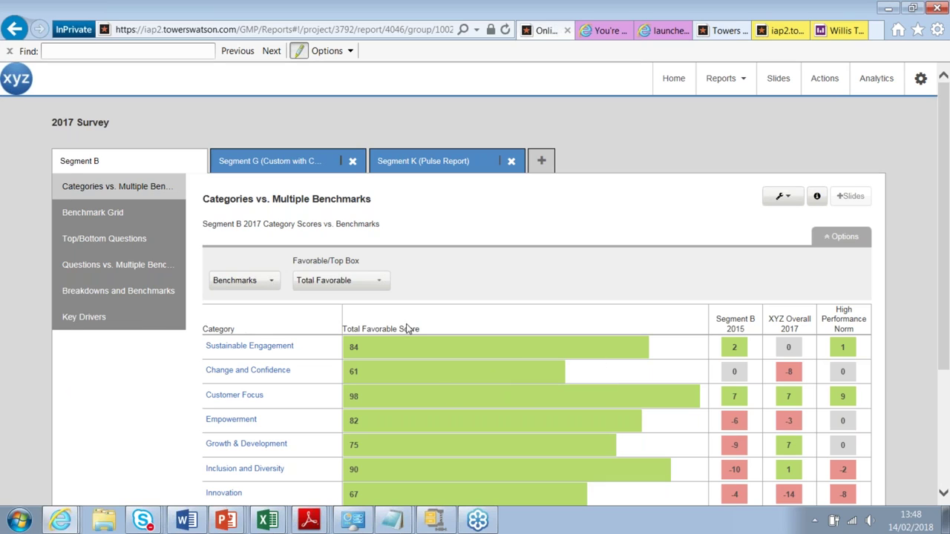
left_click(255, 289)
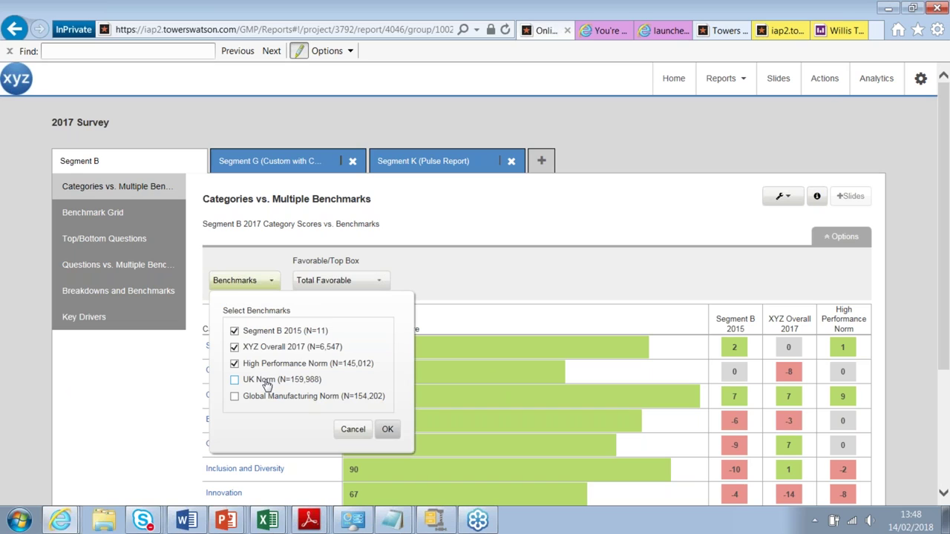
left_click(324, 252)
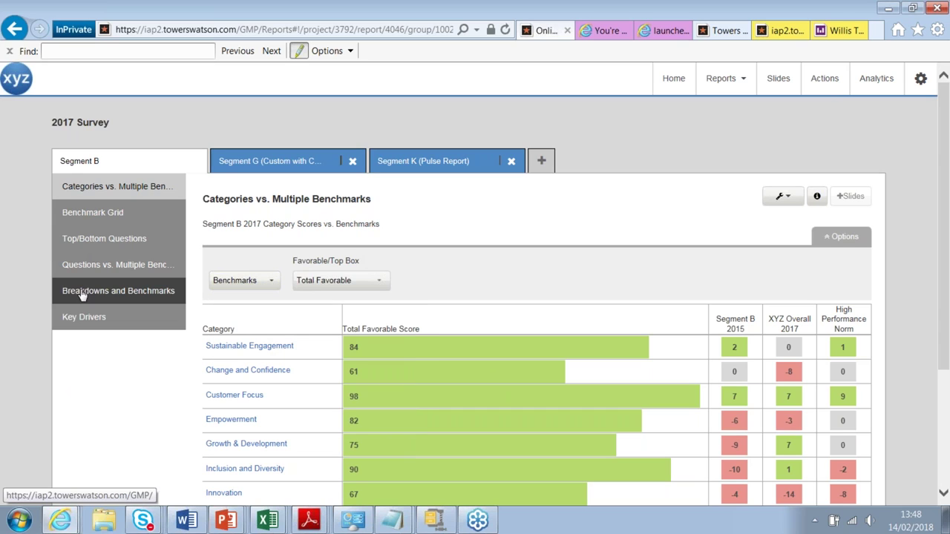
Examine the Top/Bottom Questions report for Segment B
left_click(133, 252)
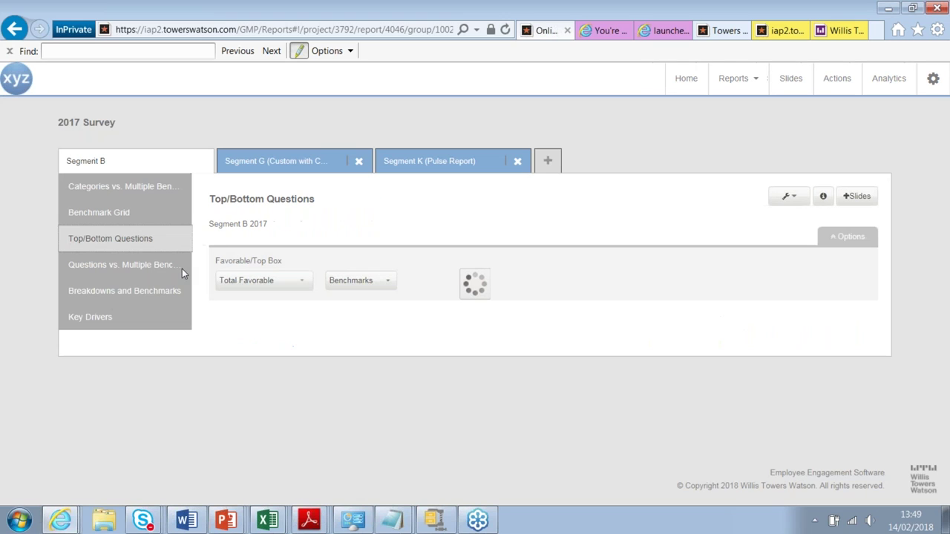
scroll(348, 324, "down", 5)
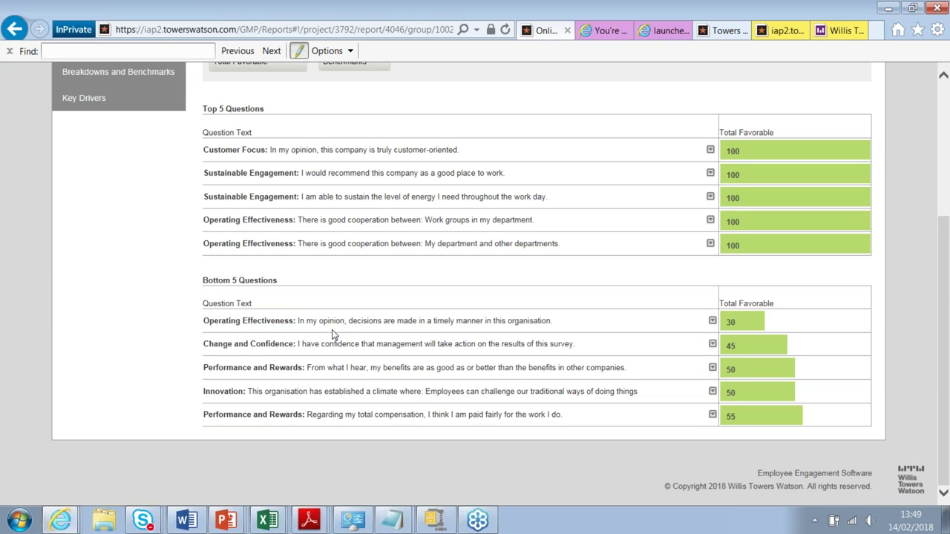
scroll(333, 334, "up", 5)
Compare the top and bottom questions against the High Performance Norm benchmark, and review both lists
left_click(329, 280)
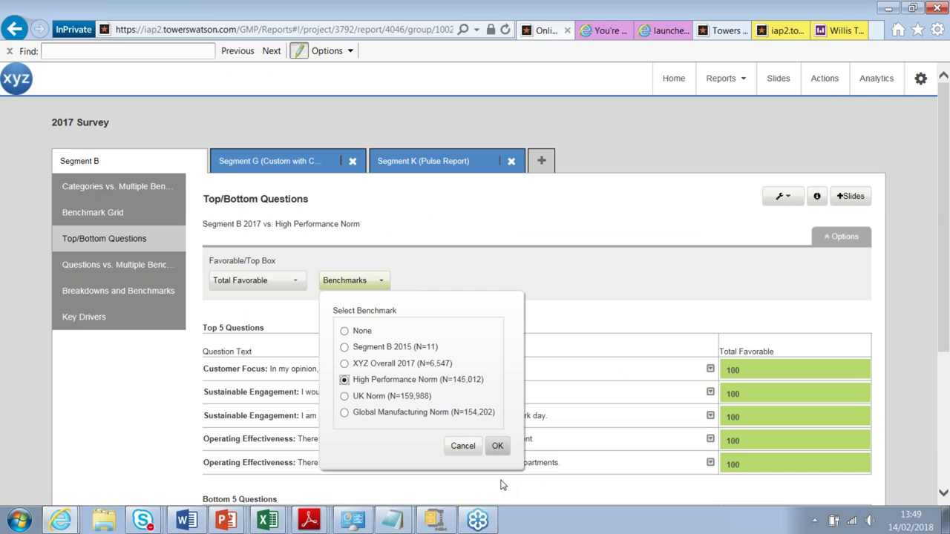
left_click(501, 448)
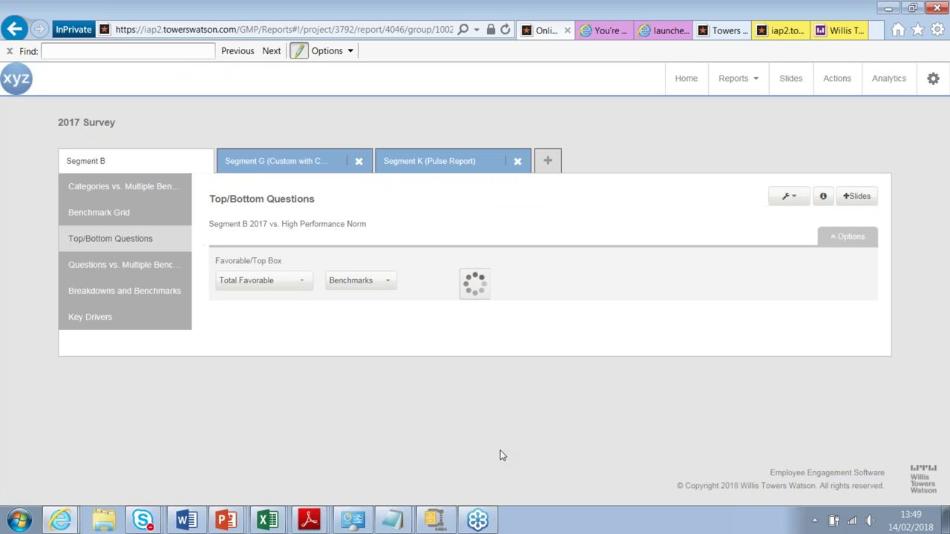
scroll(501, 273, "down", 3)
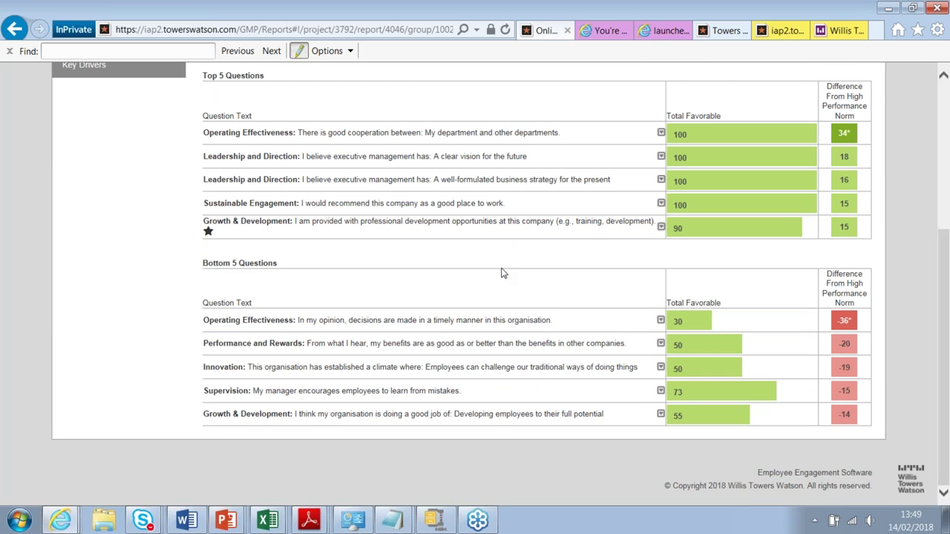
View the Key Drivers report for Sustainable Engagement, and check the available report types
scroll(371, 290, "up", 5)
left_click(101, 325)
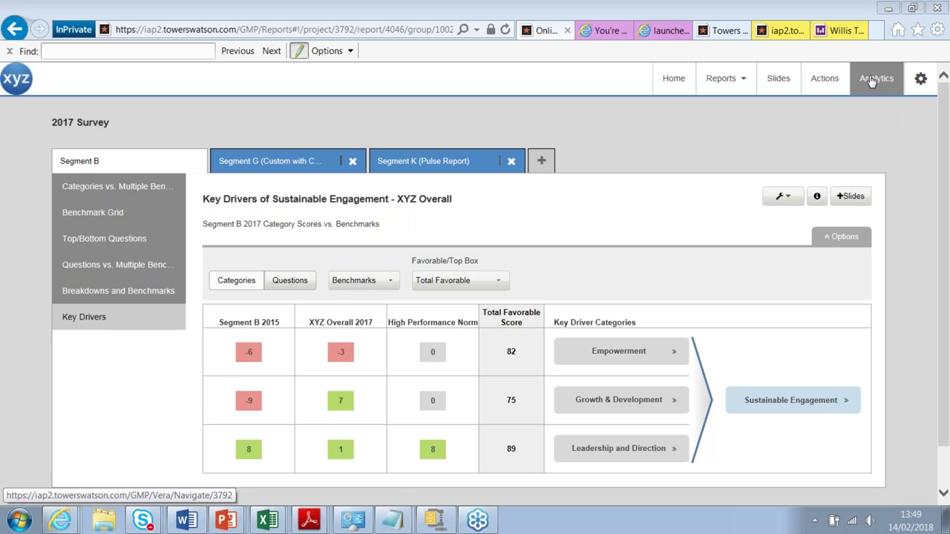
left_click(746, 83)
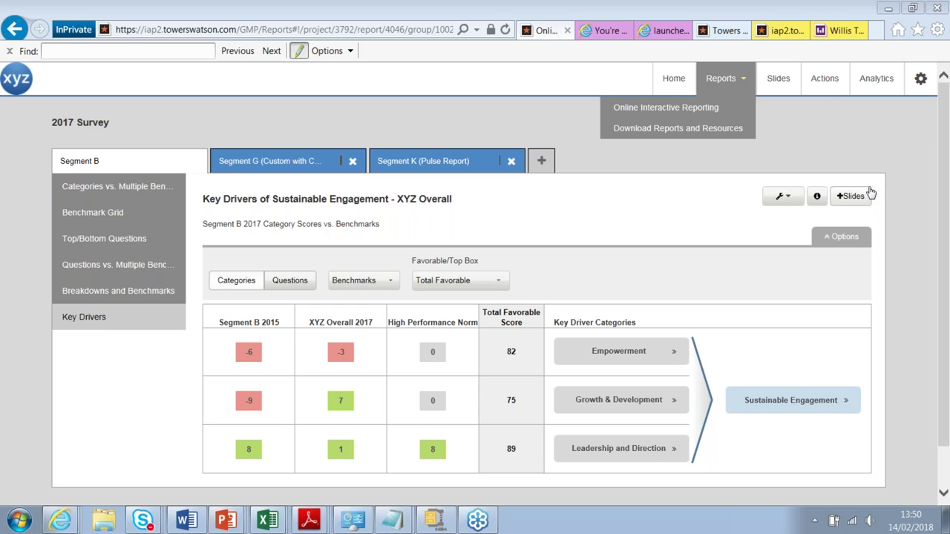
Review the recently added and suggested slides available for download as a PowerPoint file
left_click(779, 78)
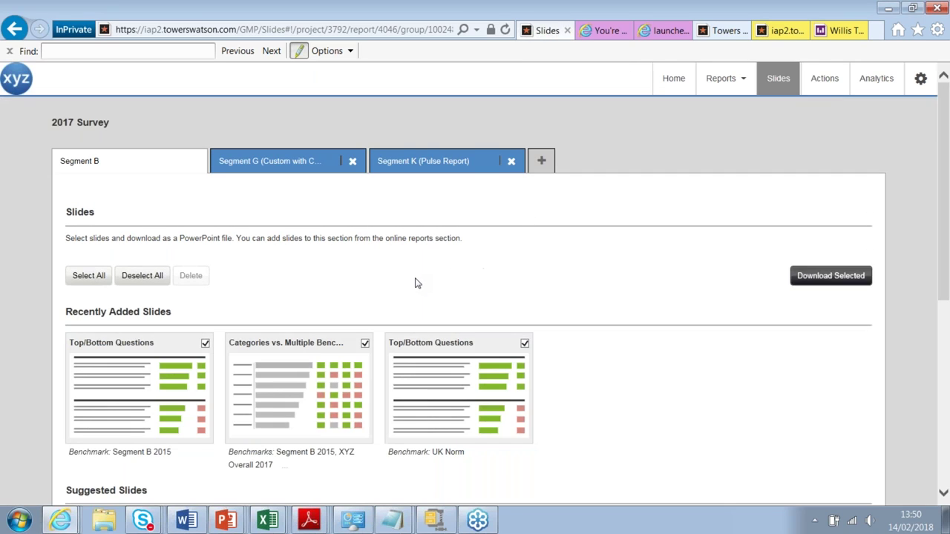
scroll(416, 282, "down", 5)
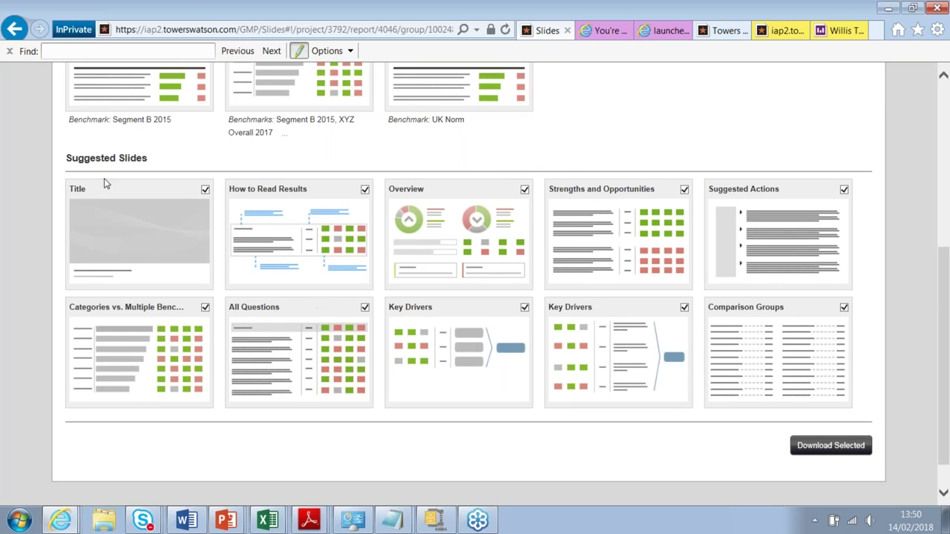
Look over the suggested slides again, including All Questions, Key Drivers and Comparison Groups, and the download options
scroll(504, 237, "up", 5)
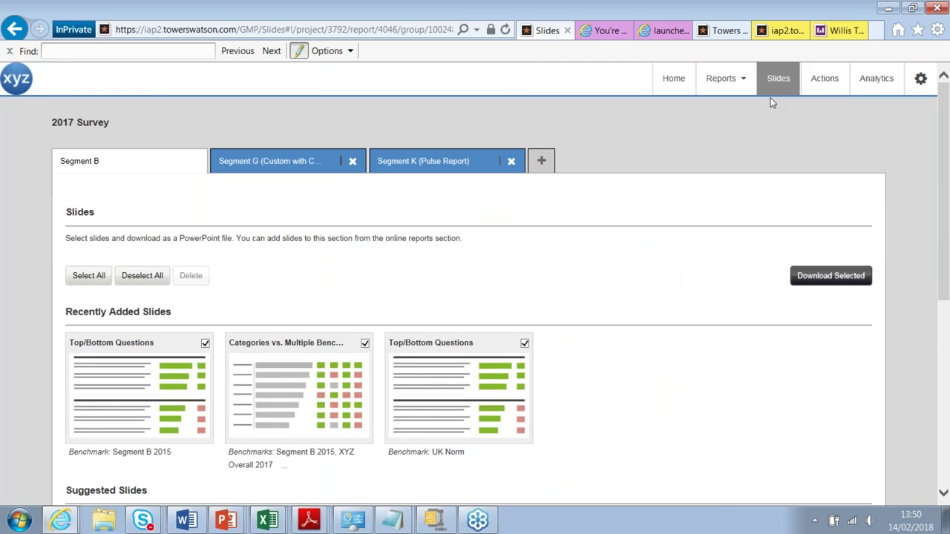
scroll(750, 123, "down", 5)
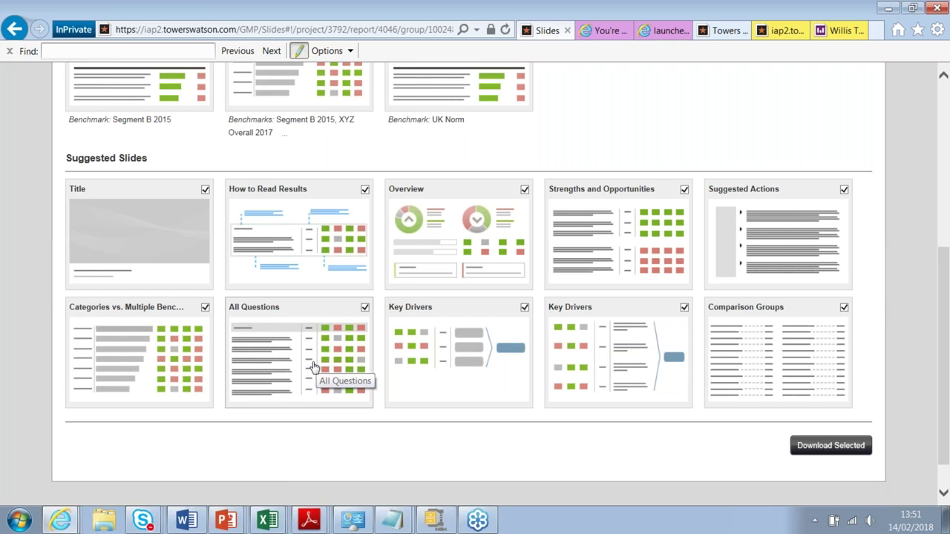
scroll(301, 383, "up", 5)
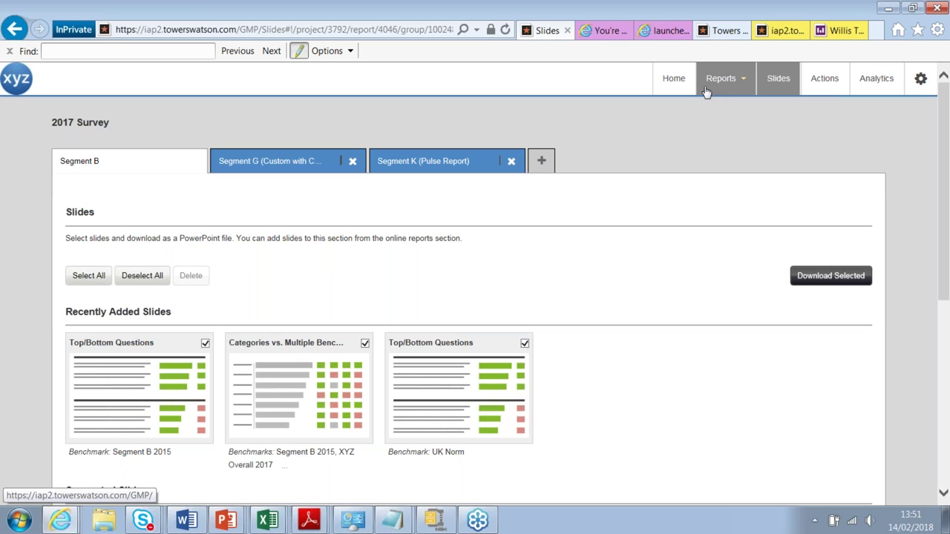
scroll(655, 224, "down", 2)
scroll(655, 224, "down", 4)
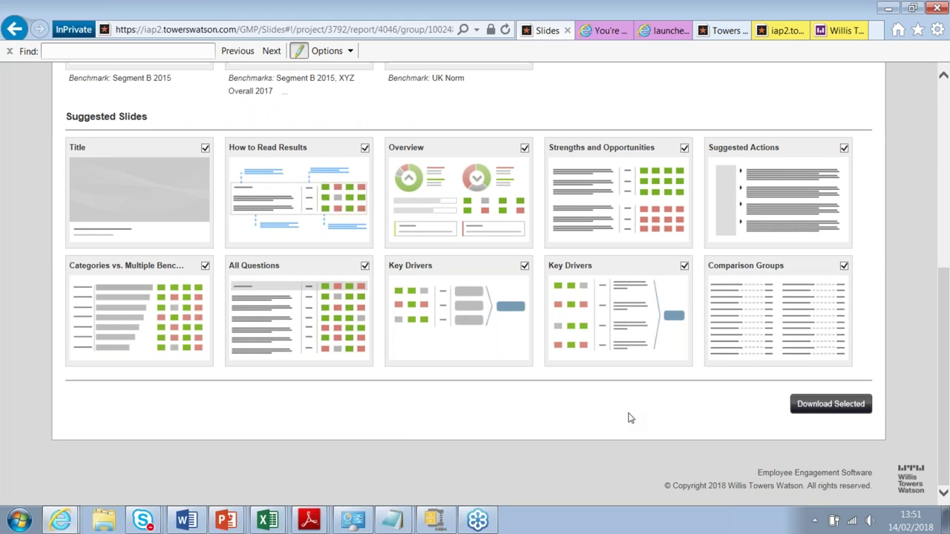
Open the downloadable reports and resources for Segment B and view the Company Resources list
scroll(630, 418, "up", 5)
left_click(721, 78)
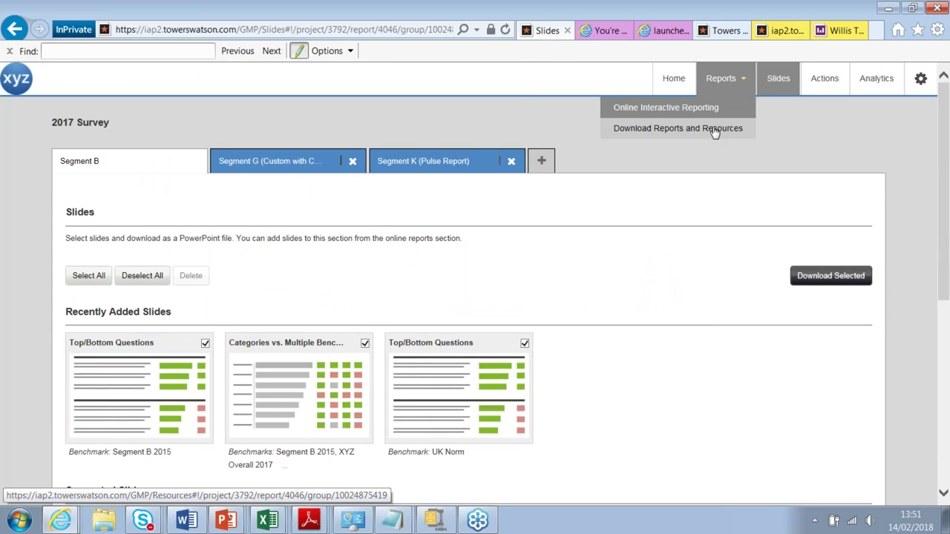
left_click(709, 129)
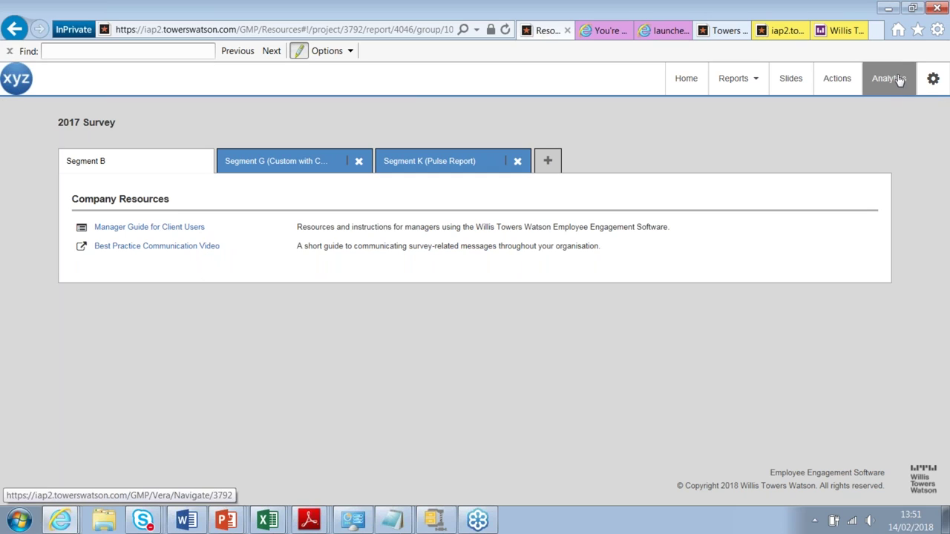
Open the action plan for Segment B and review its summary, priority areas and detailed actions
left_click(847, 90)
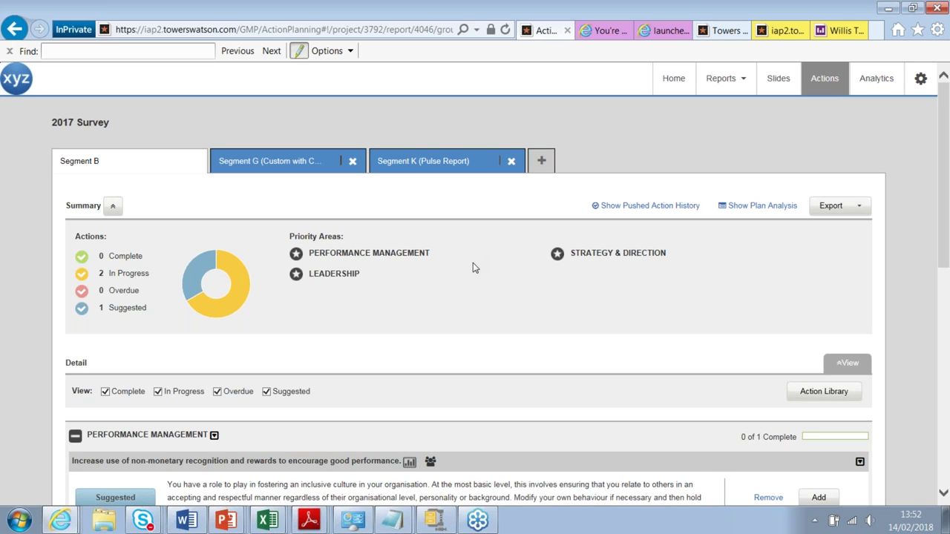
scroll(472, 264, "down", 5)
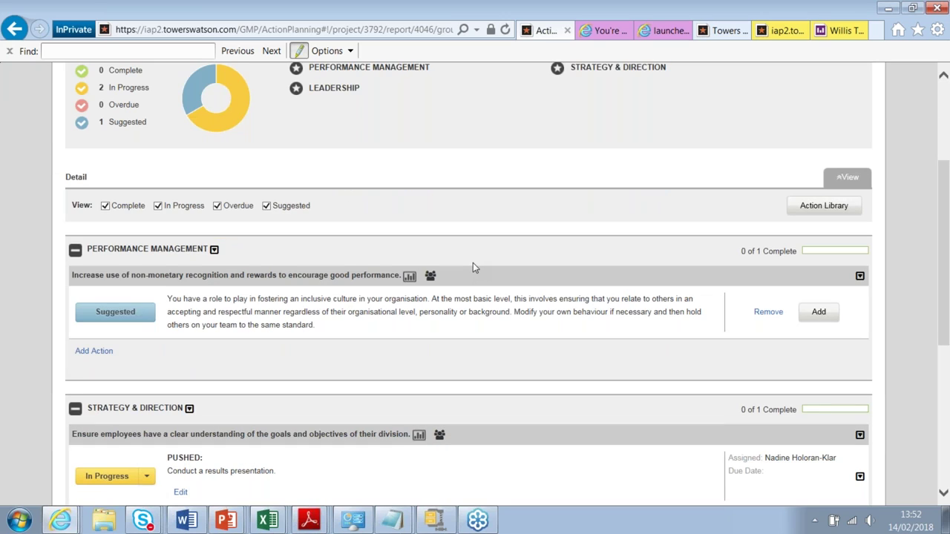
scroll(468, 274, "down", 2)
scroll(467, 274, "up", 2)
View the Best Practice Library in the Action Library, and close it to return to Segment B's action plan
left_click(845, 210)
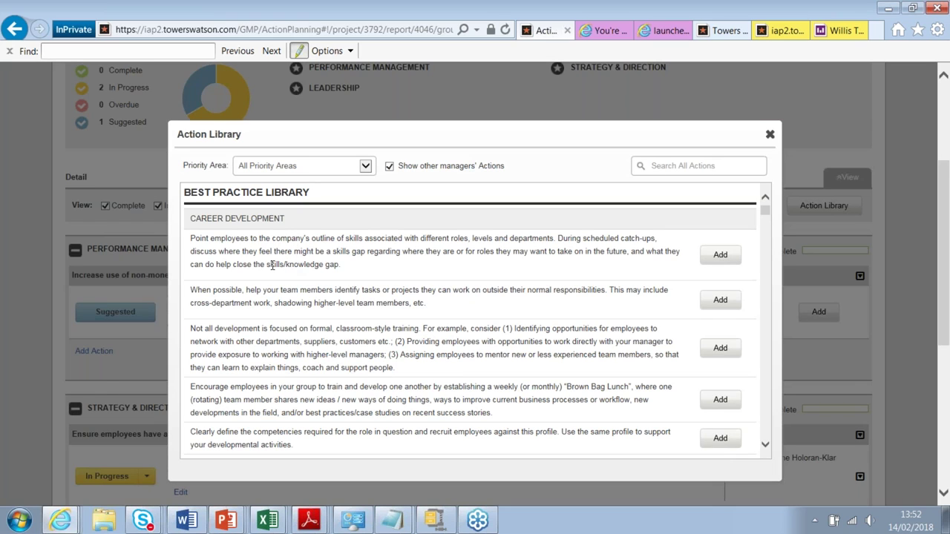
left_click(769, 135)
scroll(561, 251, "down", 4)
scroll(561, 251, "up", 4)
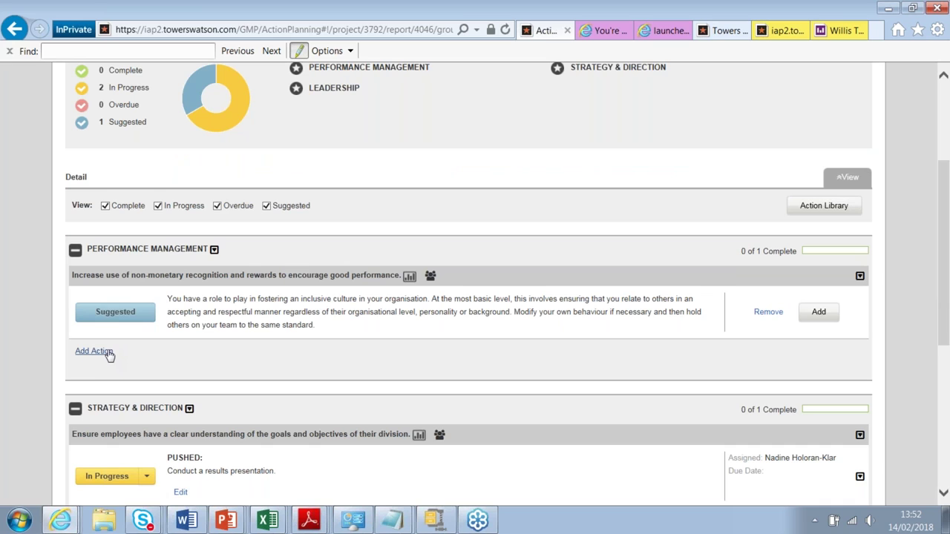
Open a new action form under the Strategy & Direction priority area and enable Push action to show the target groups
scroll(109, 356, "down", 4)
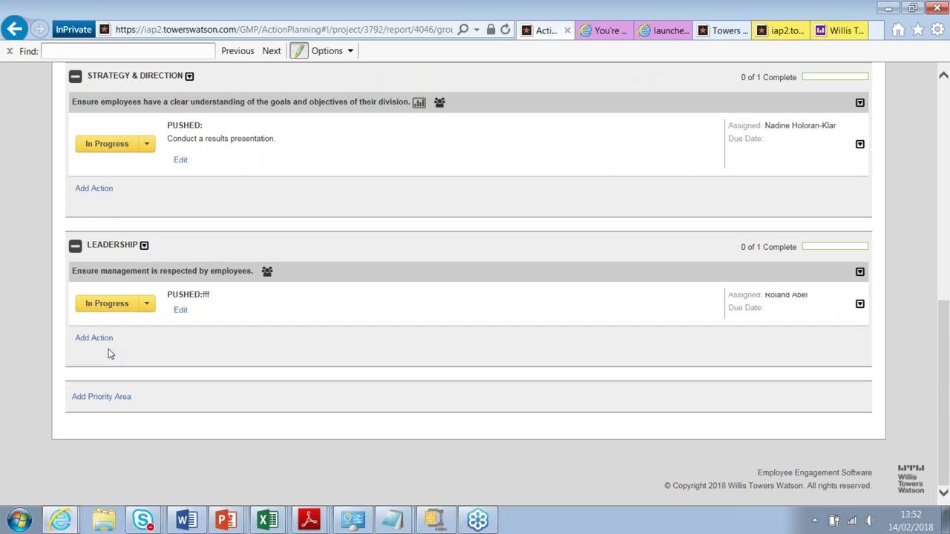
left_click(110, 192)
left_click(286, 283)
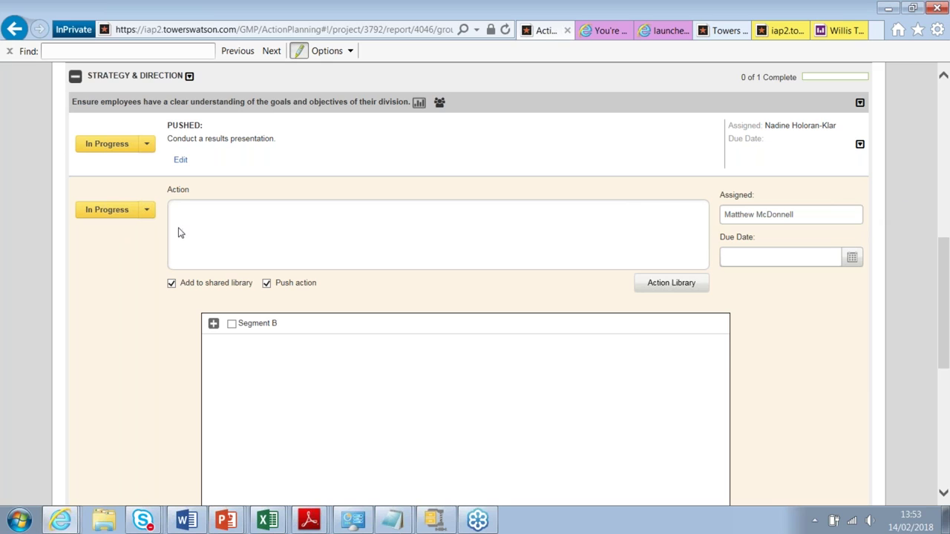
Show the plan analysis for Segment B's action plan
scroll(178, 230, "up", 3)
scroll(776, 210, "up", 9)
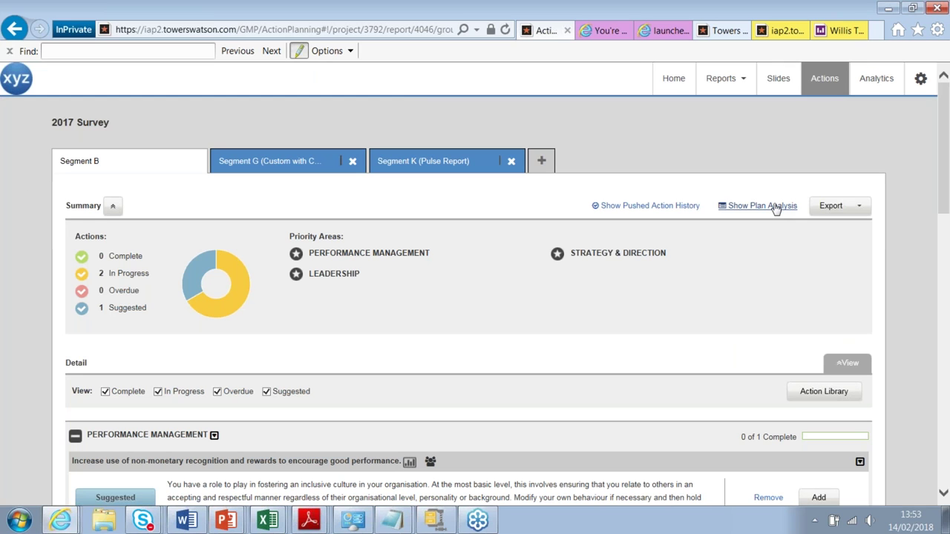
left_click(764, 211)
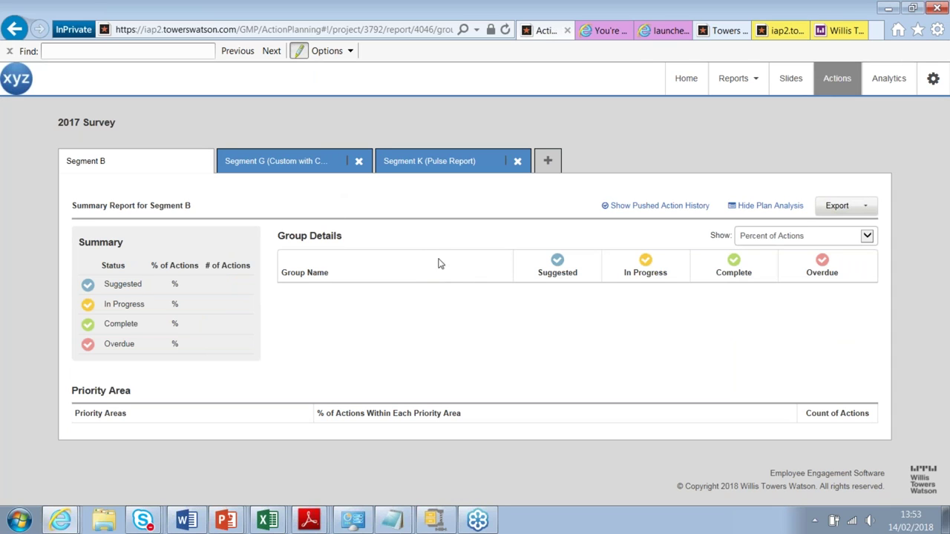
Add the XYZ Overall report from the 01 XYZ Functional Reporting Structure to the open reports
left_click(546, 160)
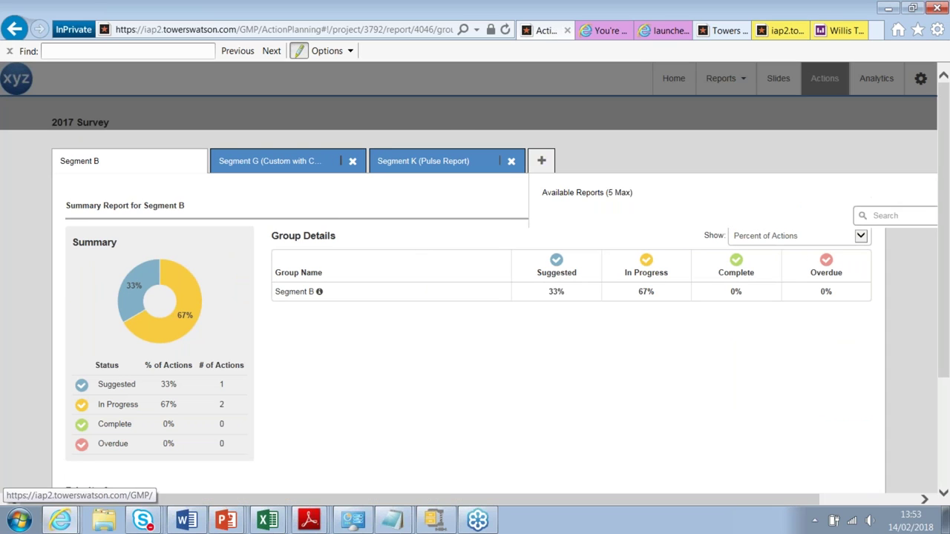
left_click(750, 207)
left_click_drag(711, 163, 551, 136)
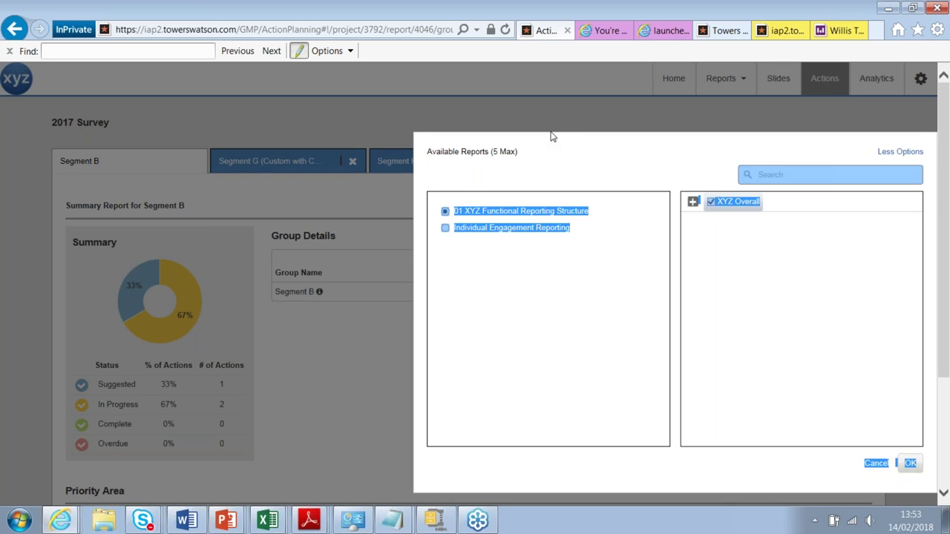
scroll(680, 207, "down", 3)
left_click(615, 301)
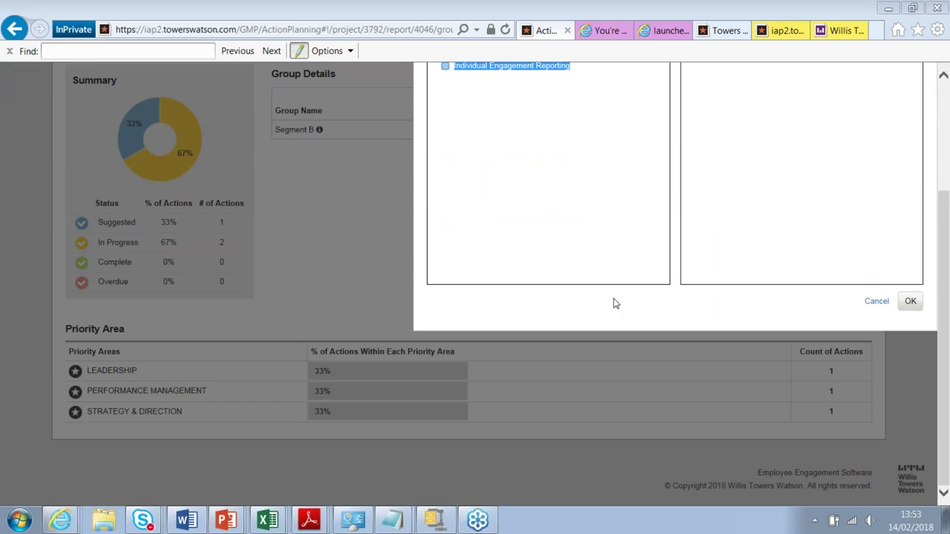
left_click(912, 304)
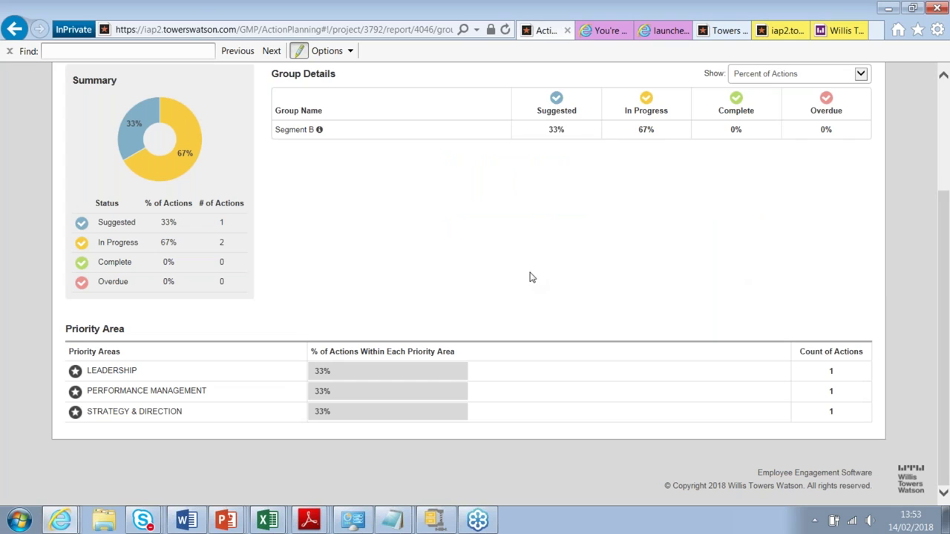
Switch to the XYZ Overall report and review its action summary, priority areas and actions
scroll(456, 221, "up", 3)
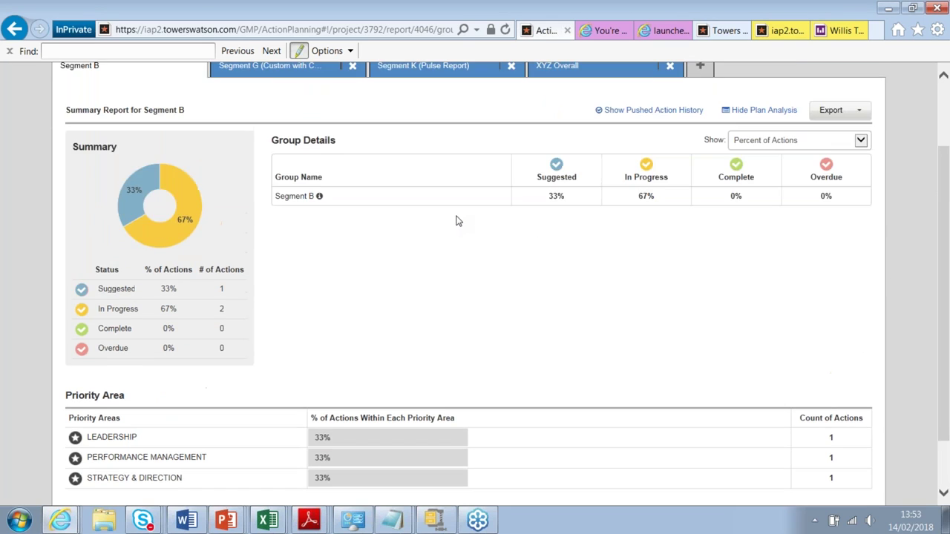
left_click(593, 167)
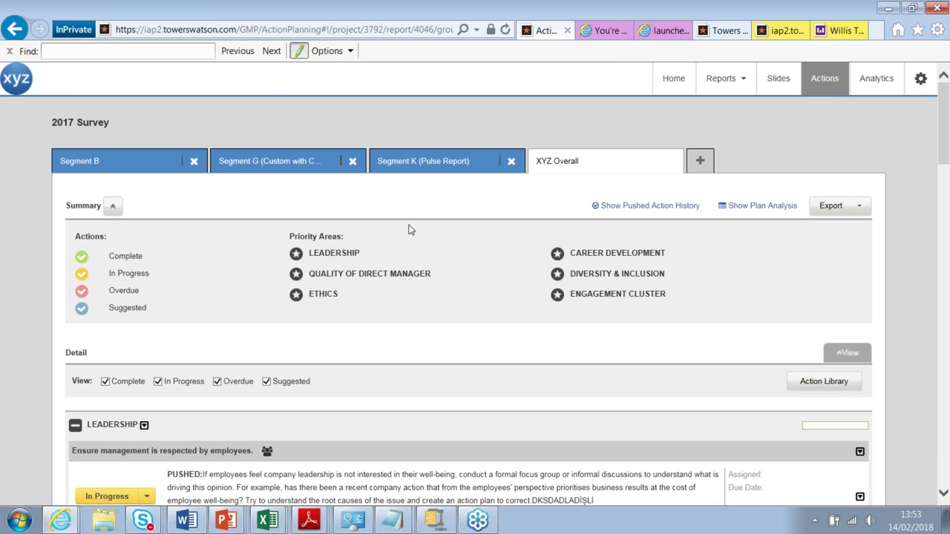
scroll(413, 230, "down", 7)
scroll(765, 213, "up", 6)
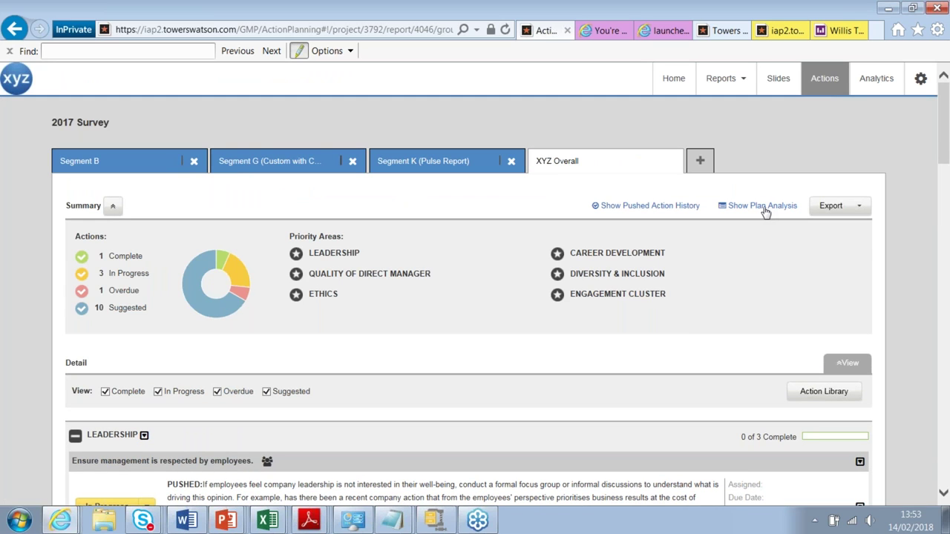
Show the plan analysis for XYZ Overall and examine its group details and the share of actions per priority area
left_click(765, 207)
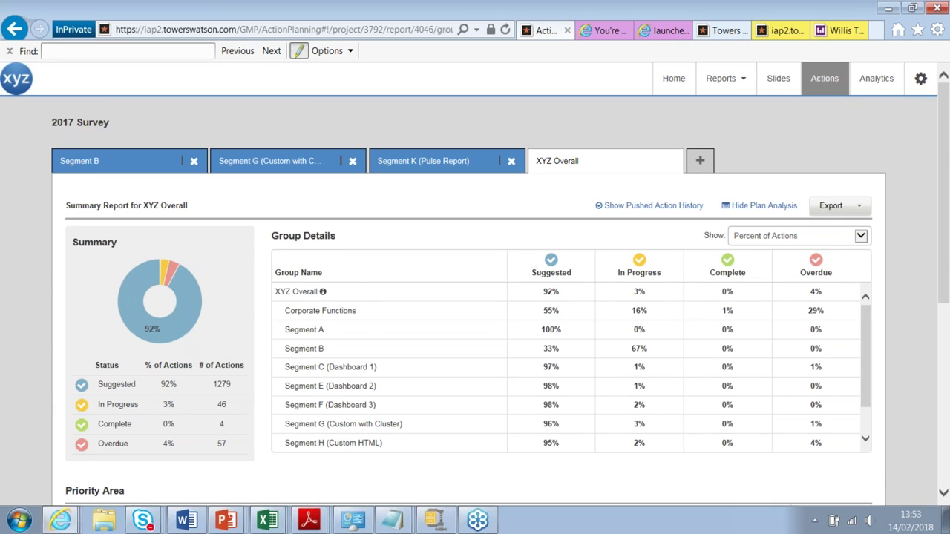
scroll(572, 363, "down", 8)
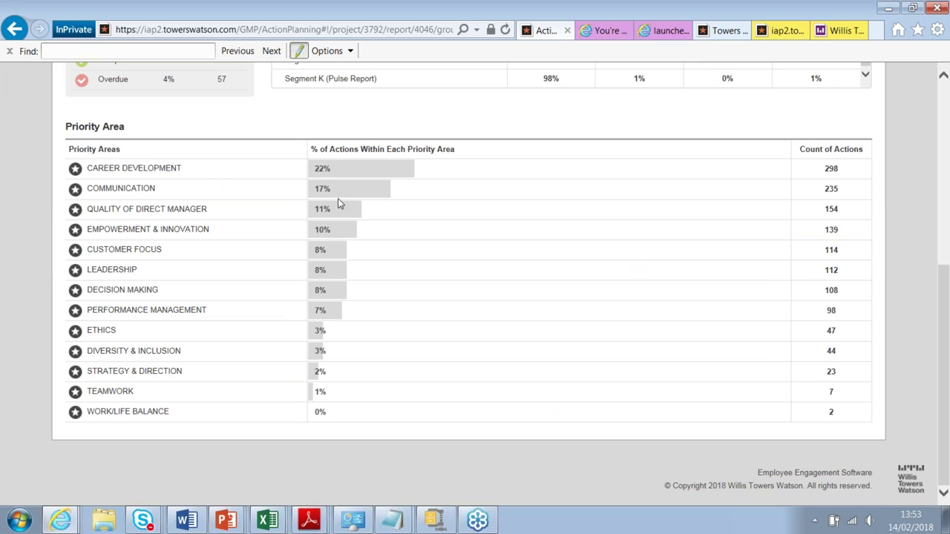
scroll(338, 198, "up", 5)
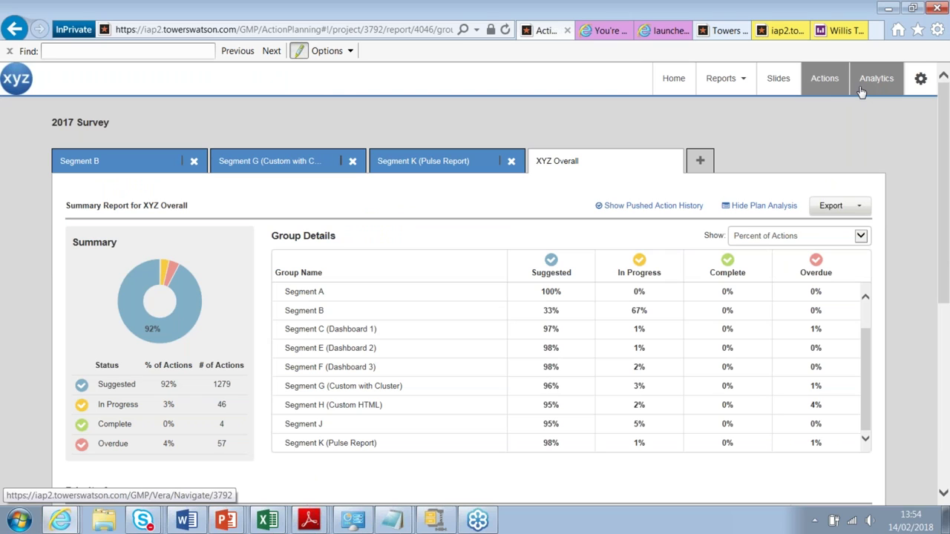
Open the comment analytics in VERA and inspect the management and pay topics in the sentiment-colored code cloud
left_click(862, 91)
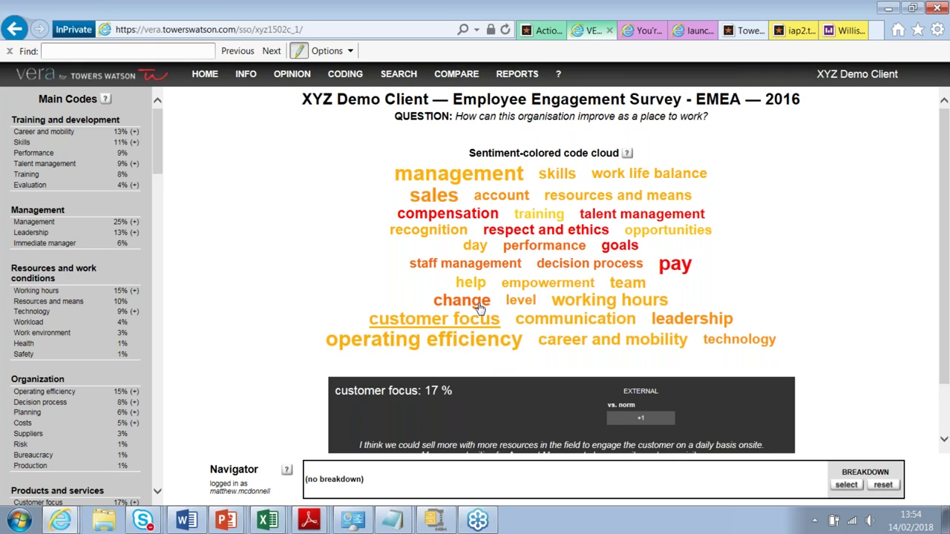
mouse_move(482, 211)
mouse_move(489, 183)
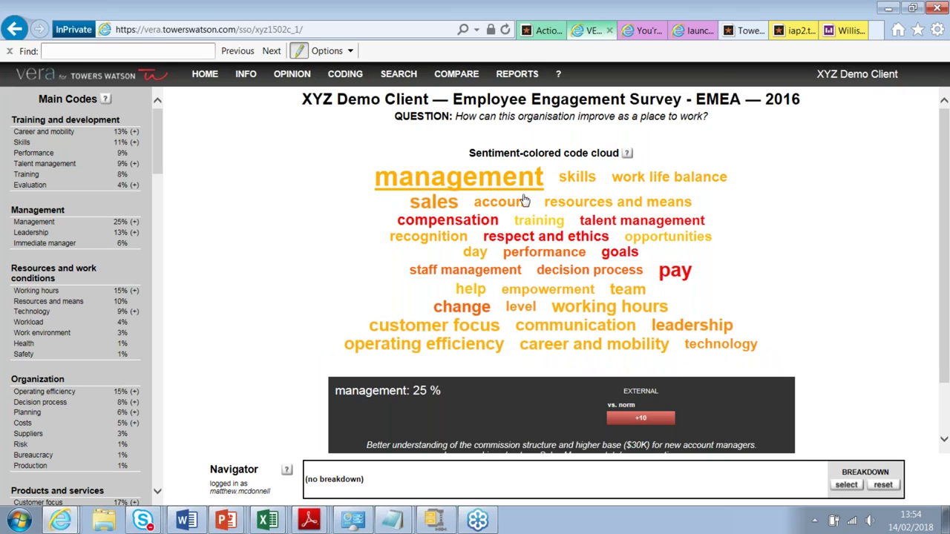
mouse_move(680, 279)
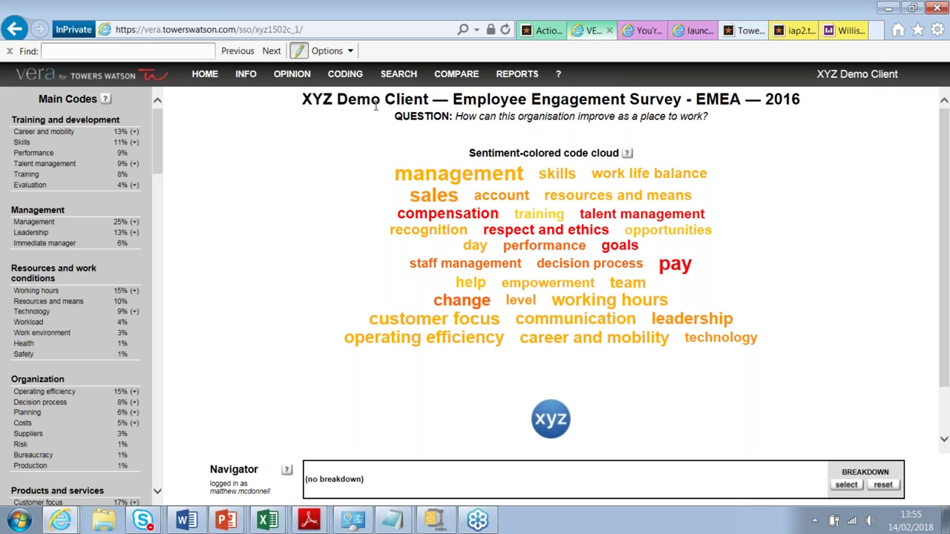
scroll(377, 148, "down", 1)
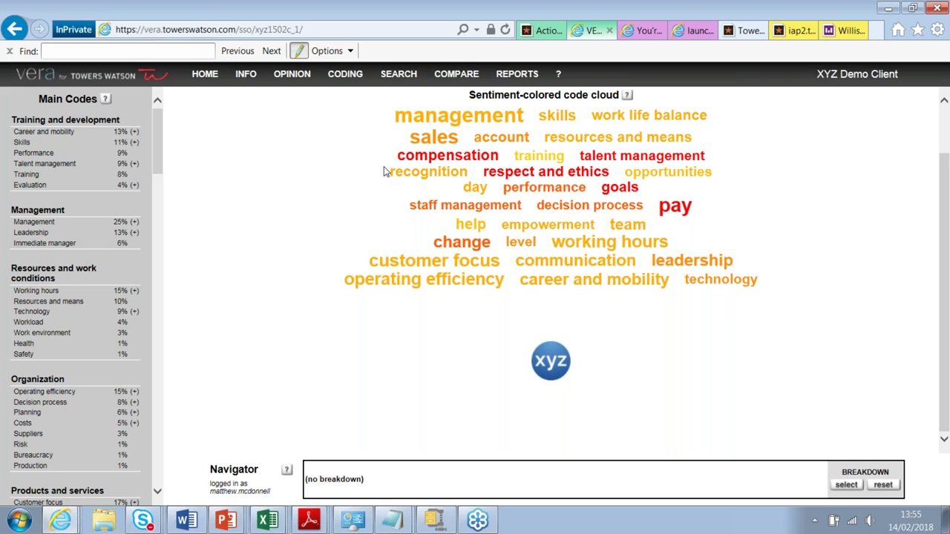
mouse_move(468, 132)
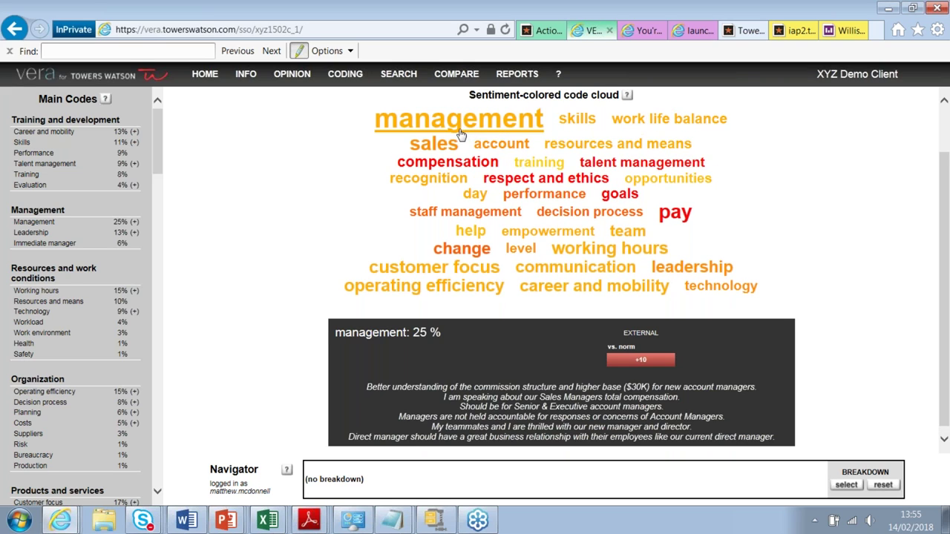